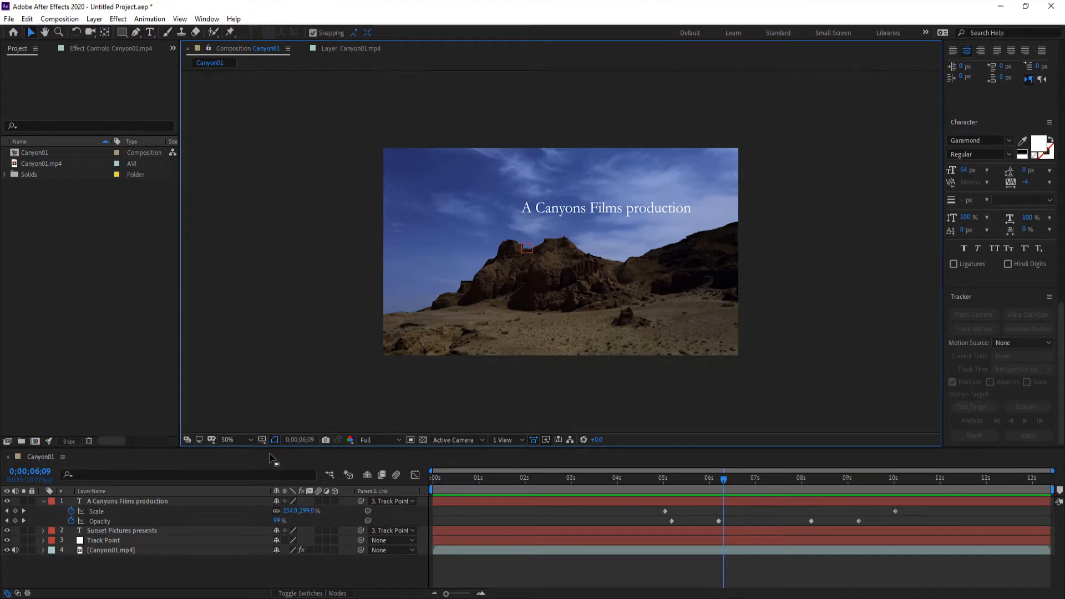
Step: Import the Laptop.mp4 footage from the Desktop into the project
click(10, 18)
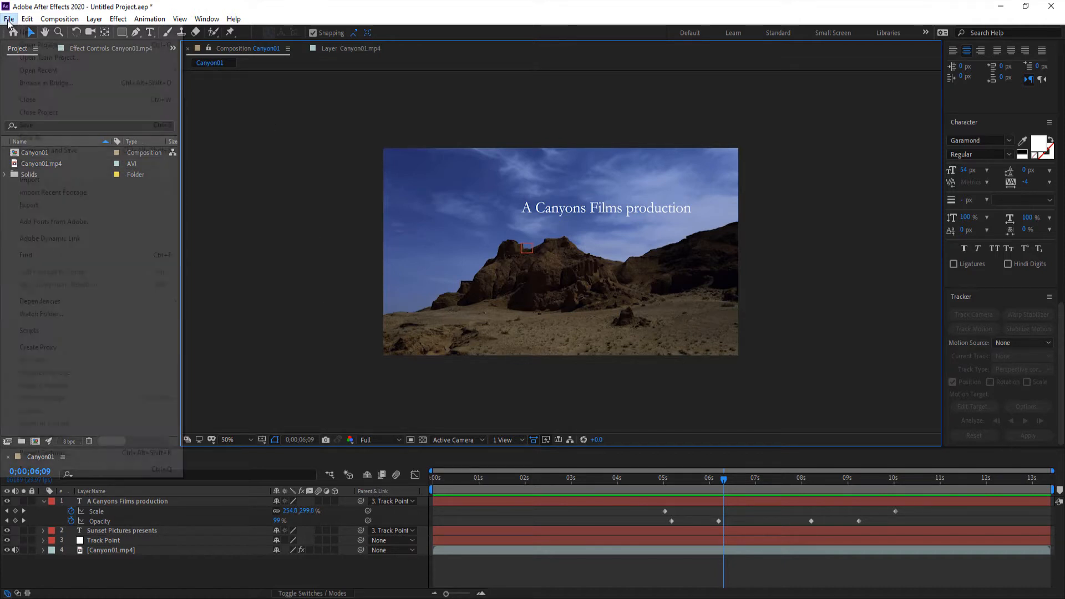
mouse_move(50, 180)
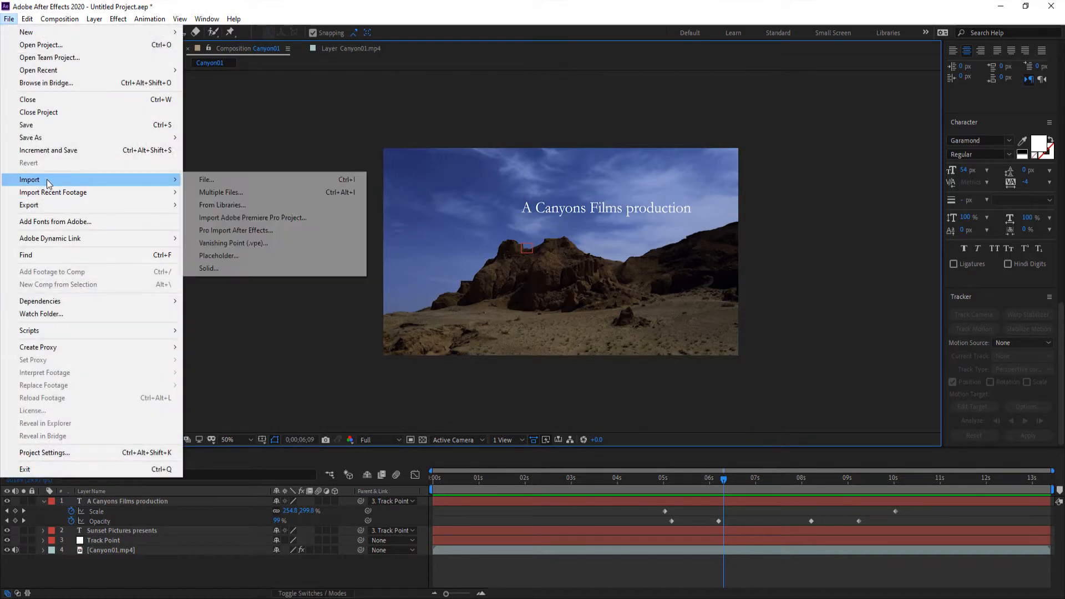
click(228, 180)
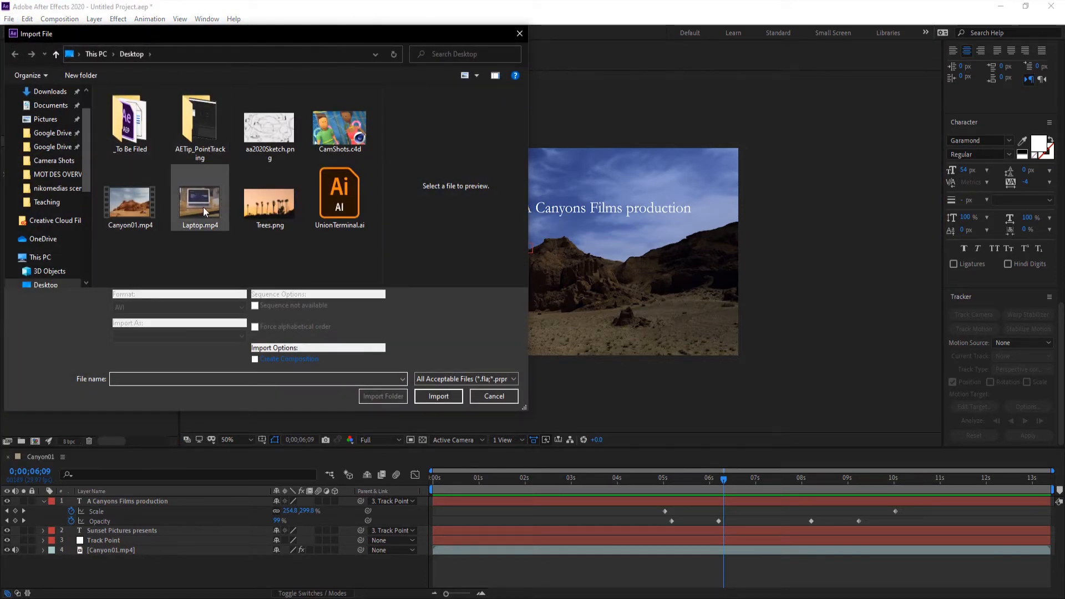
click(203, 208)
click(439, 397)
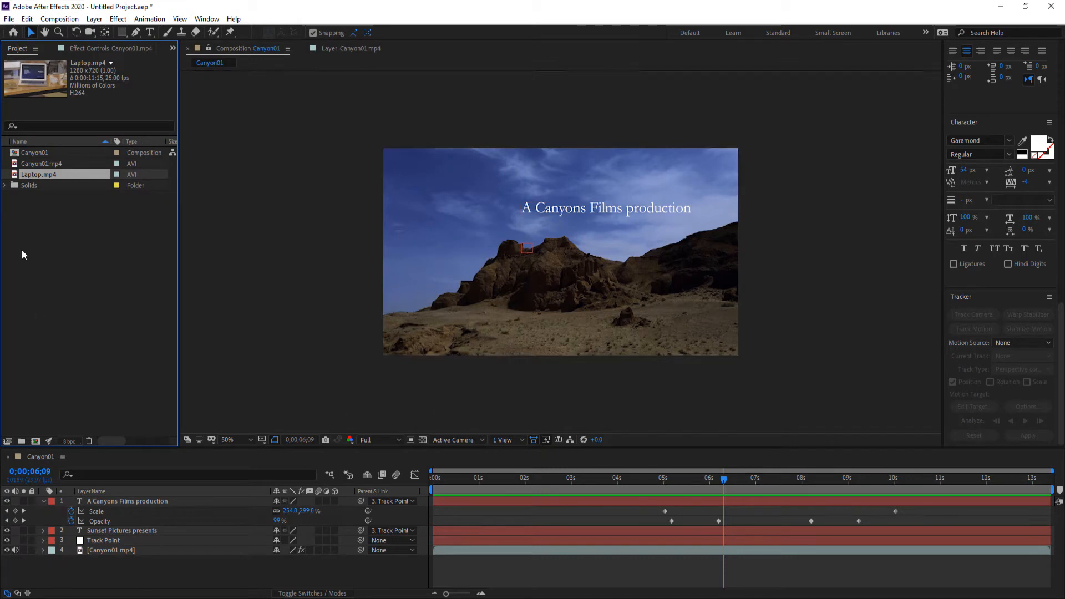
Step: Create a new composition from the Laptop.mp4 footage and preview its playback
drag(25, 176, 35, 439)
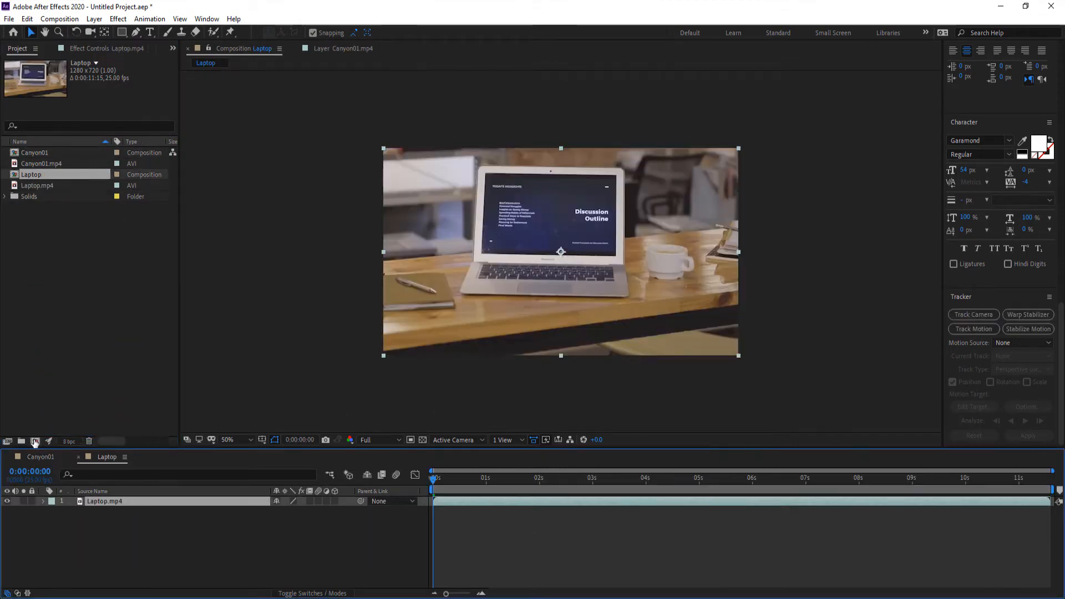
key(space)
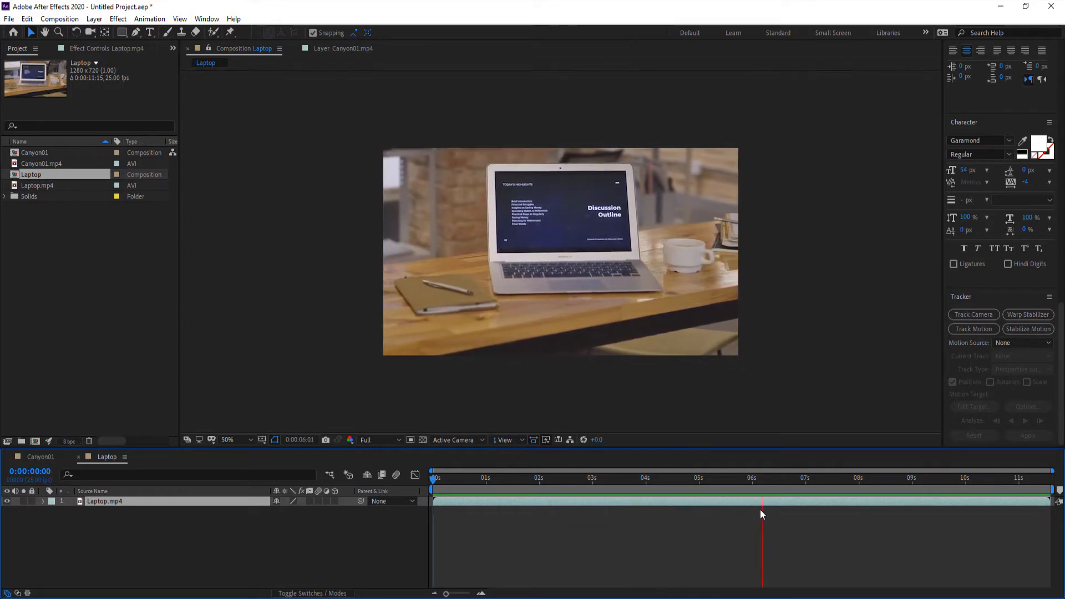
key(space)
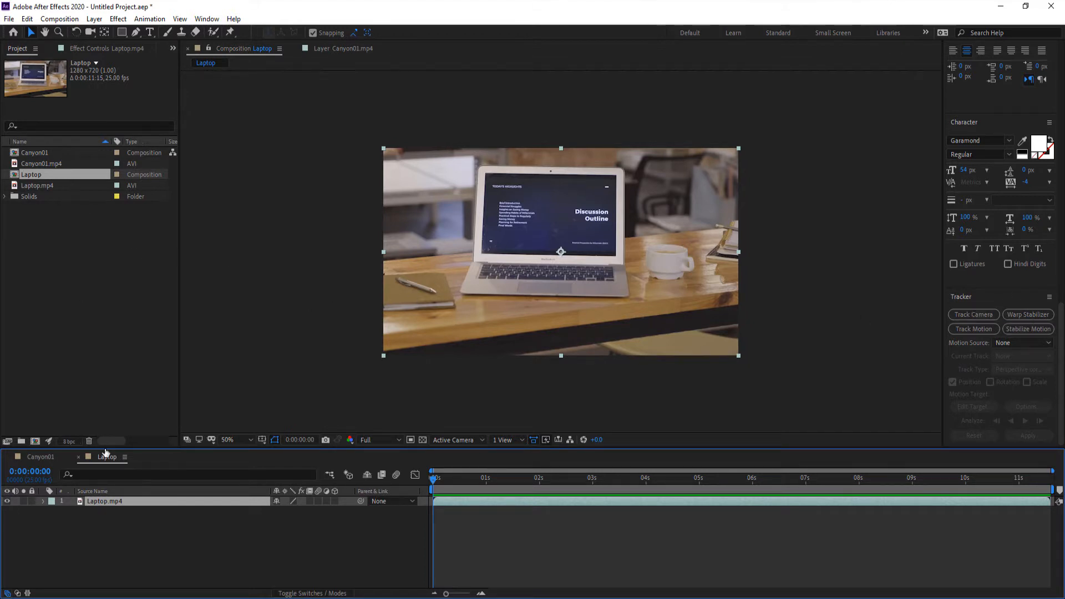
Step: Start motion tracking on the Laptop.mp4 layer and set the track type to Perspective corner pin
right_click(148, 504)
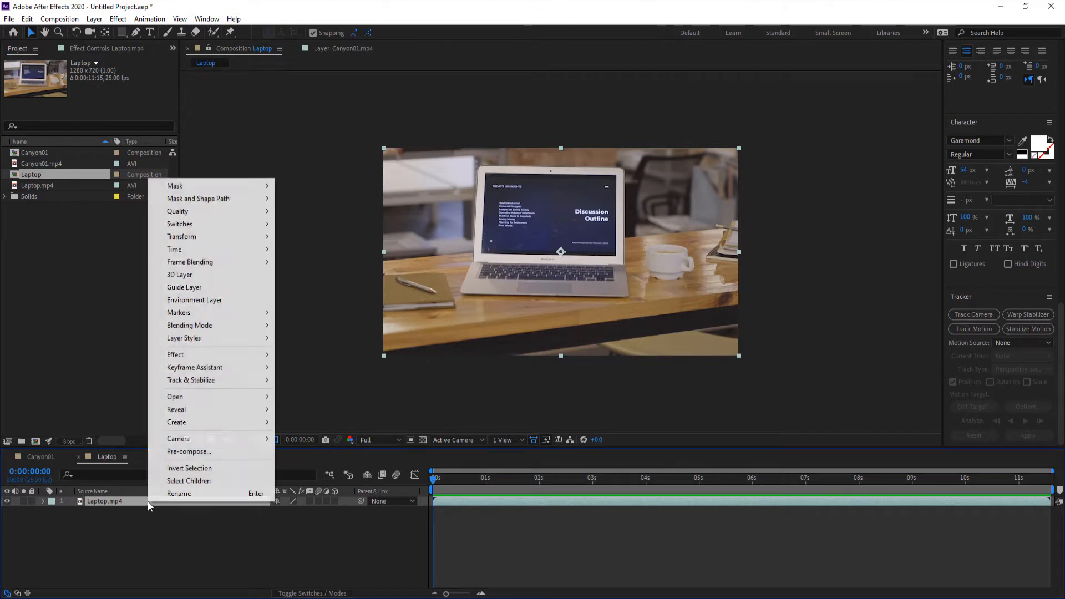
mouse_move(226, 378)
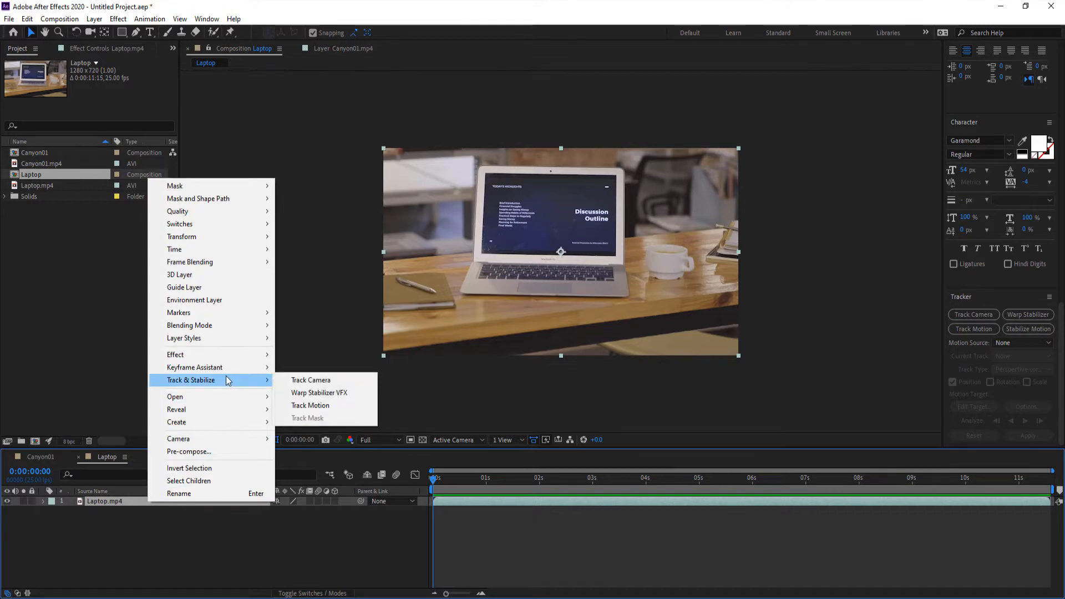
click(336, 406)
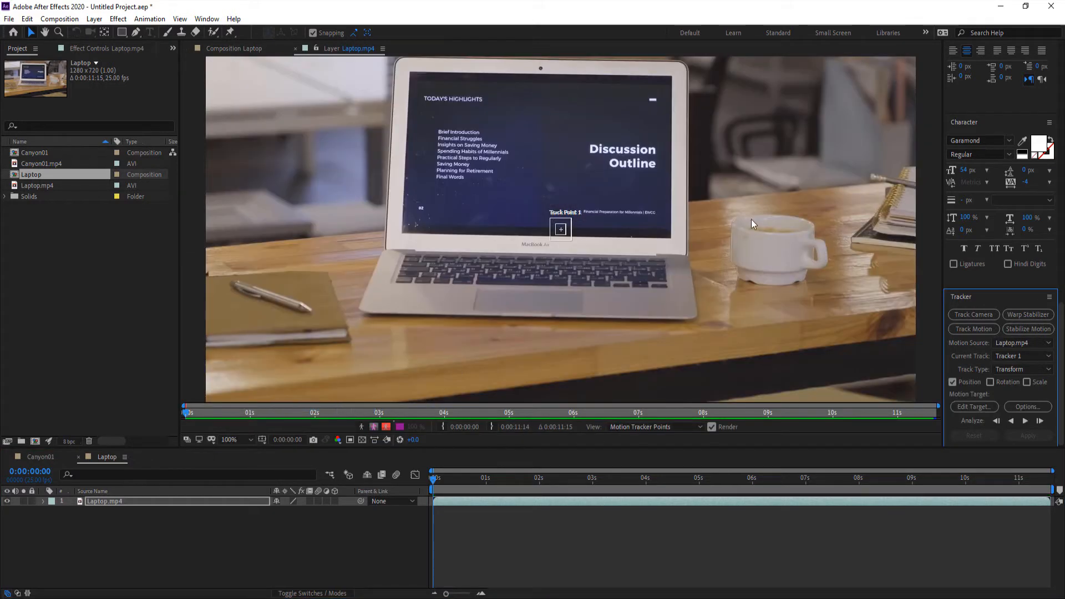
scroll(755, 215, down, 2)
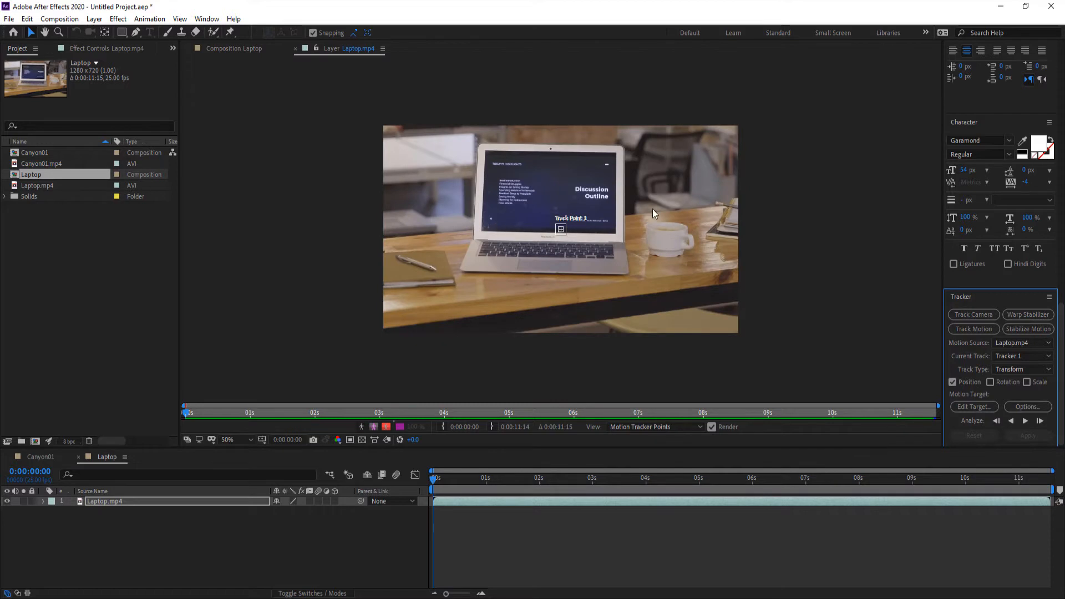
click(1024, 370)
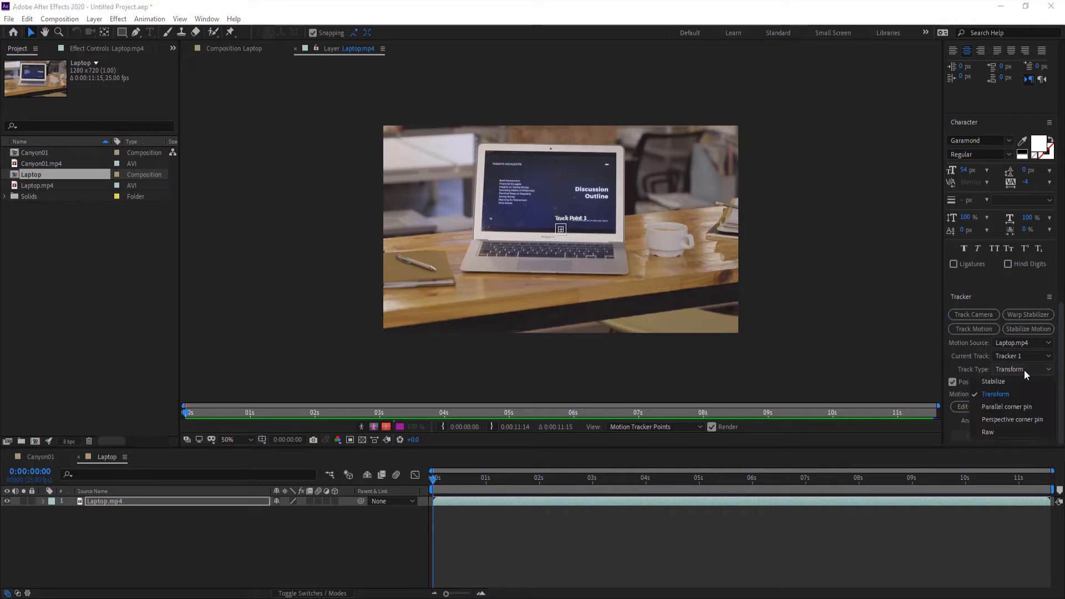
click(1011, 420)
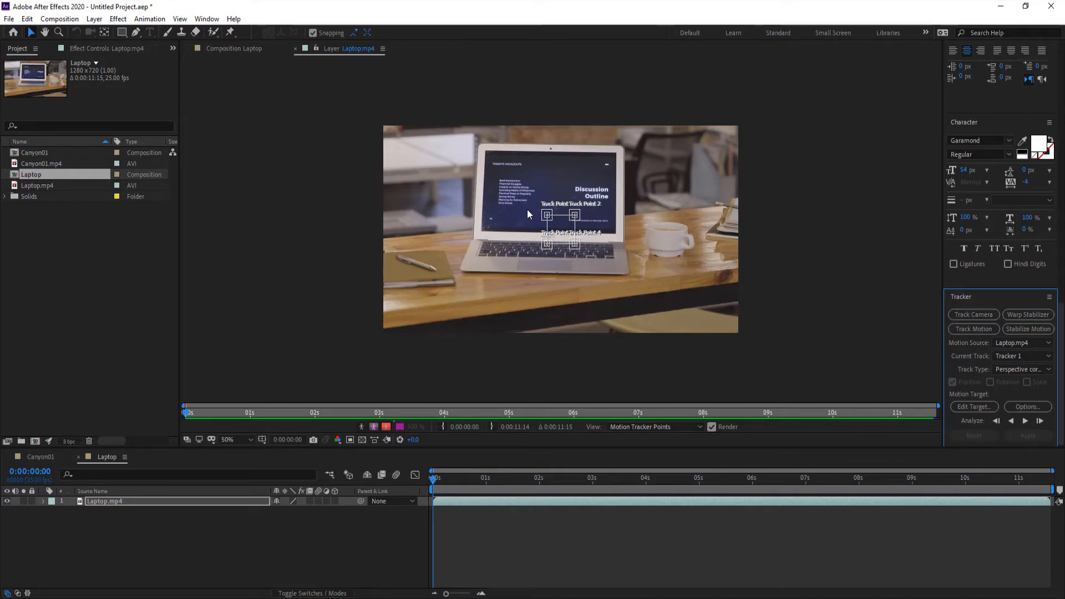
Step: Place the four track points on the matching corners of the laptop's display and analyze the footage forward
key(period)
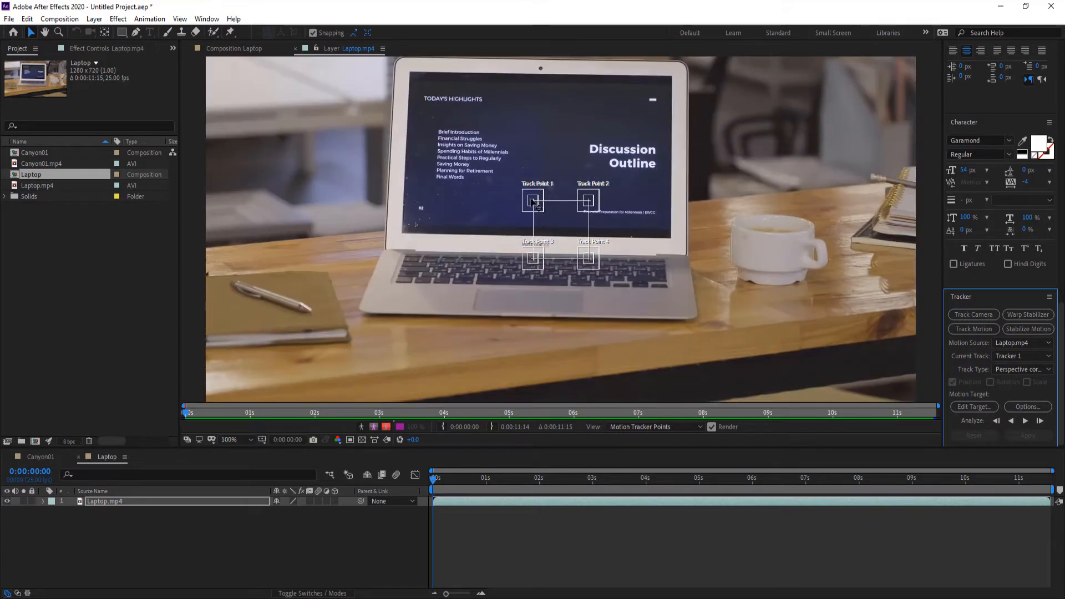
drag(534, 202, 410, 74)
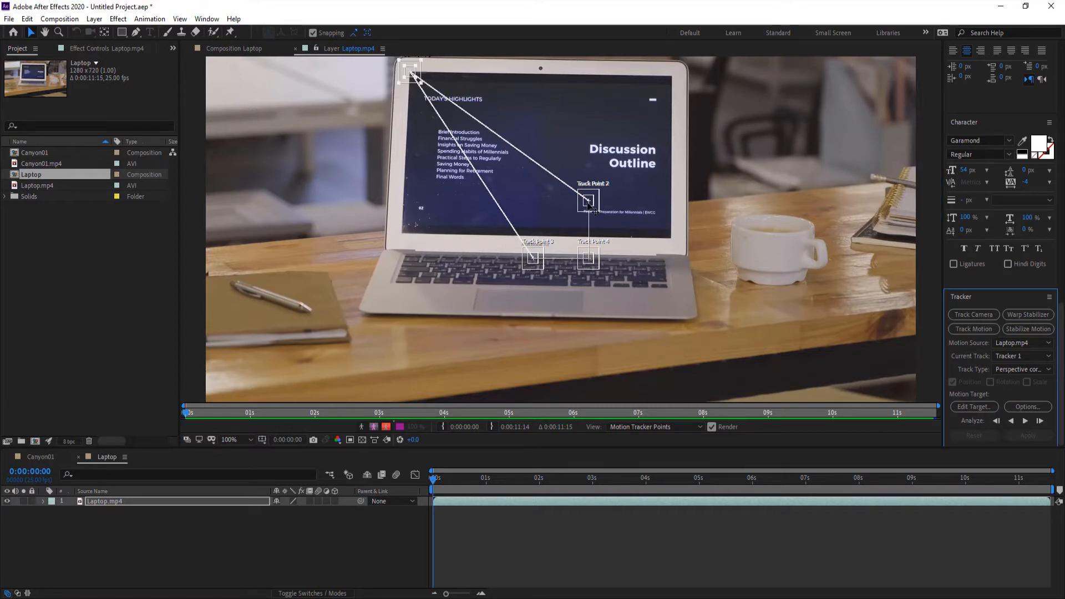
drag(589, 203, 672, 83)
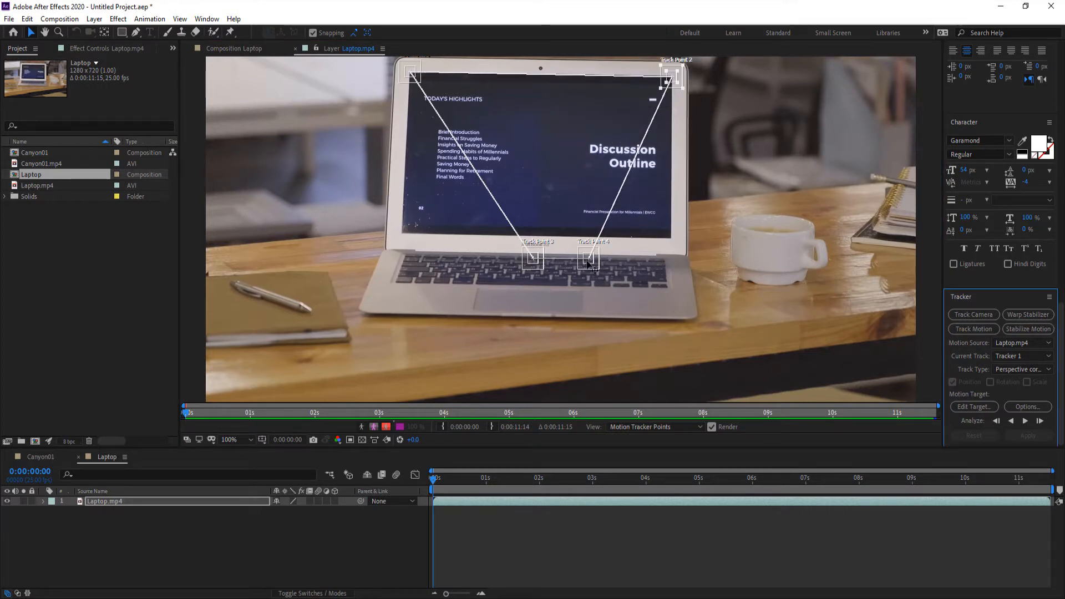
drag(589, 265, 669, 243)
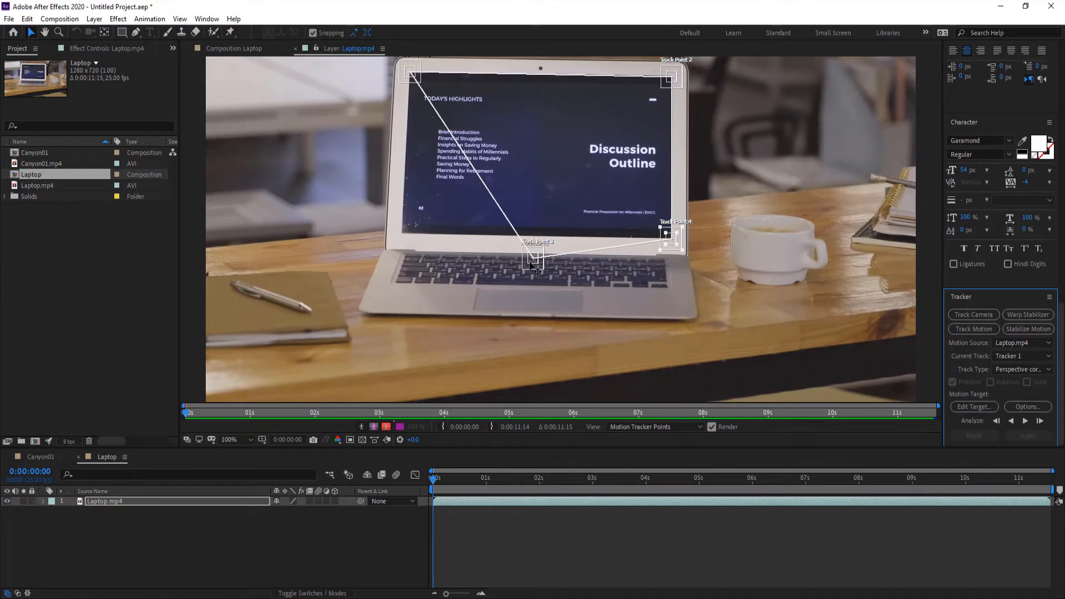
drag(534, 266, 399, 237)
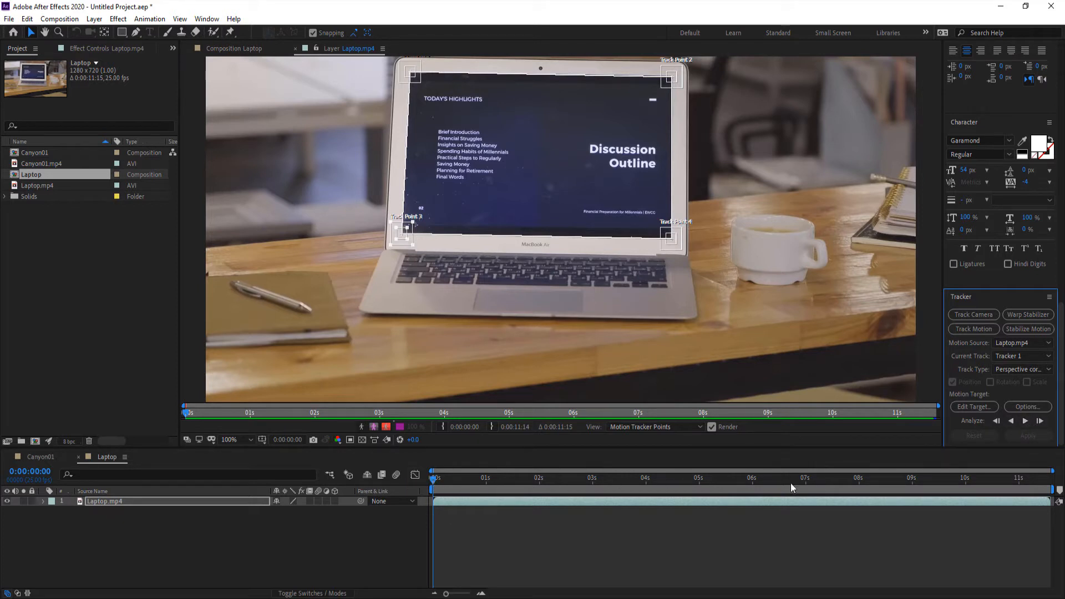
click(1025, 422)
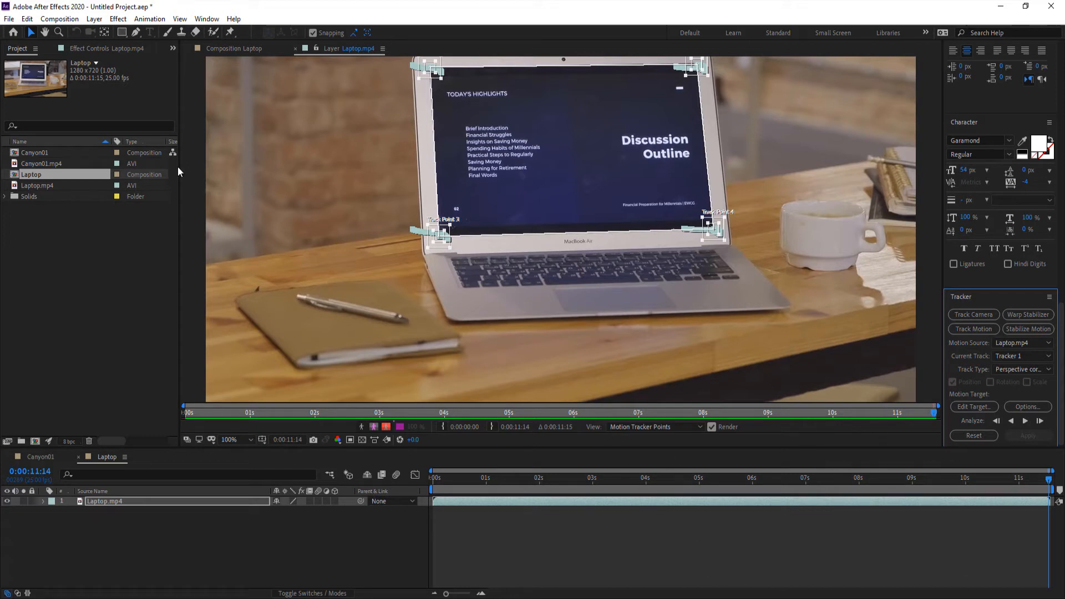
Step: Add Canyon01.mp4 as a layer above the laptop footage and set the tracker's motion source to Laptop.mp4
drag(31, 164, 114, 502)
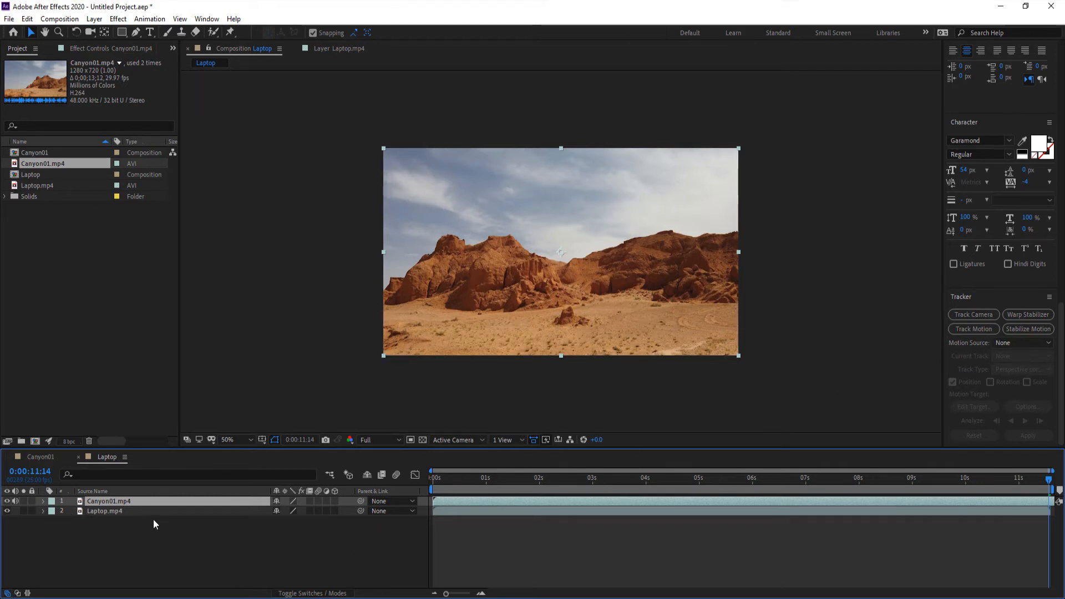
click(1024, 345)
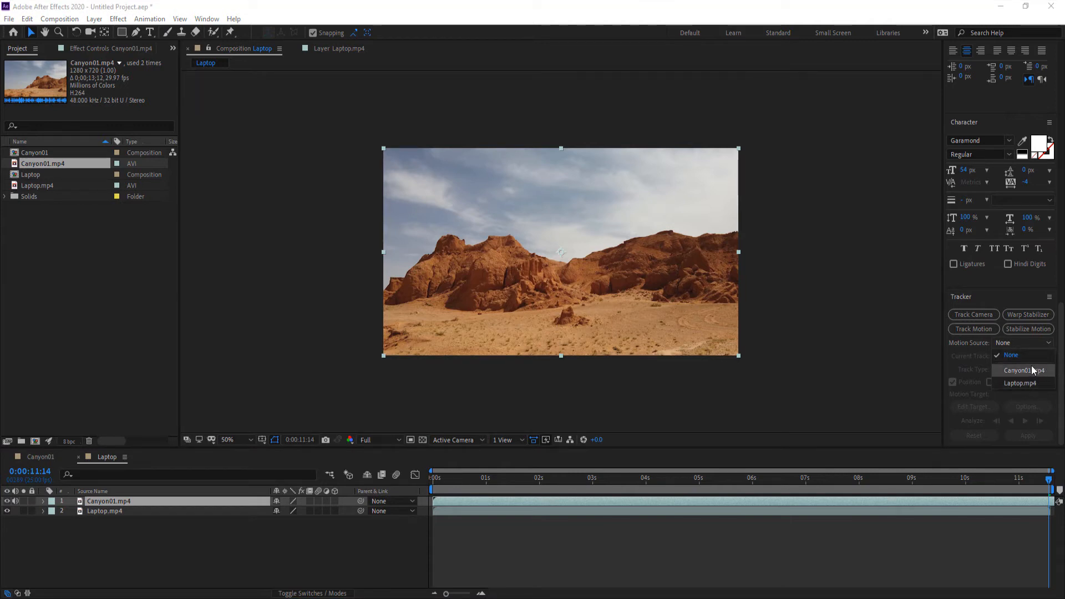
click(1014, 382)
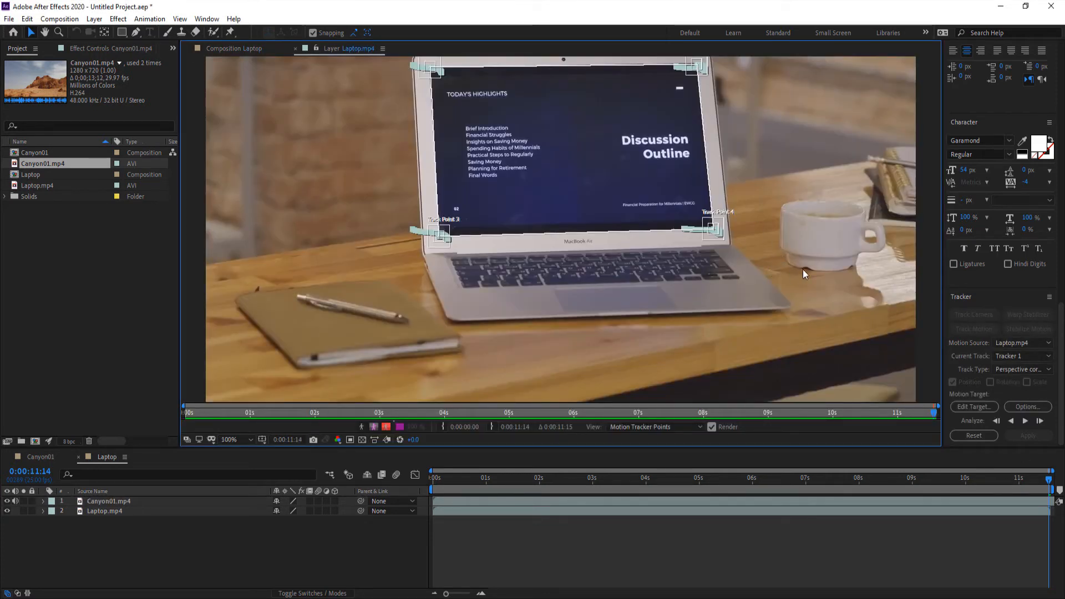
Step: Set the Canyon01.mp4 layer as the motion target and apply the perspective corner pin track to it
click(980, 405)
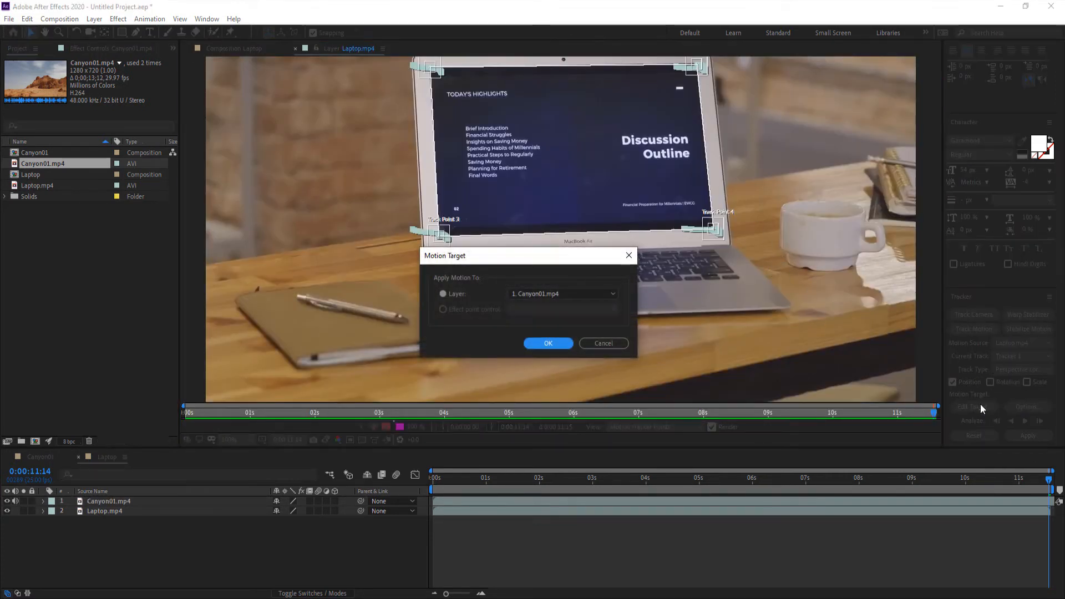
click(549, 294)
click(551, 304)
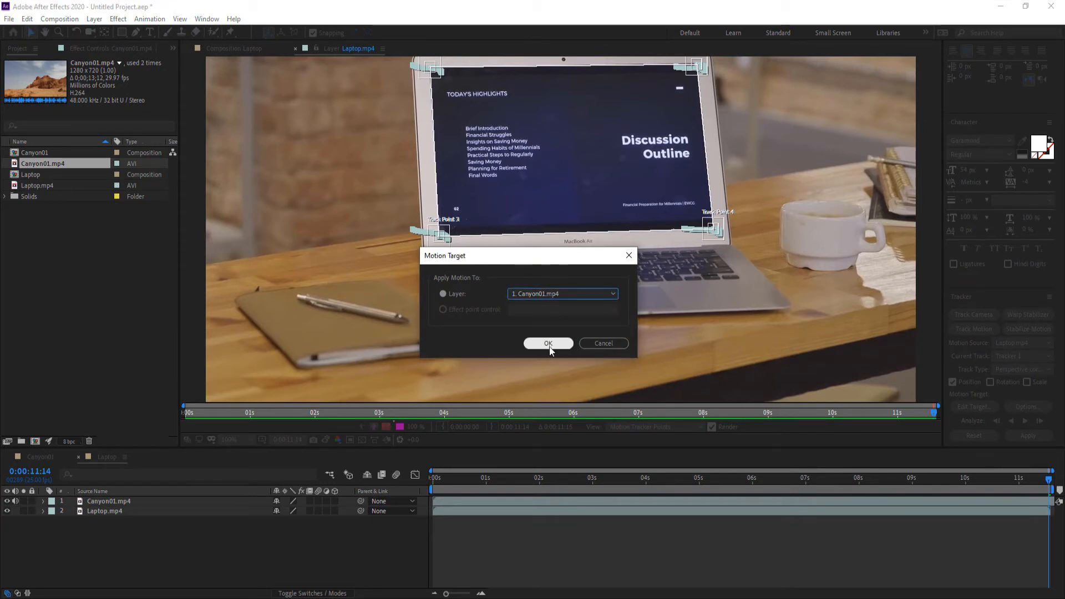
click(549, 345)
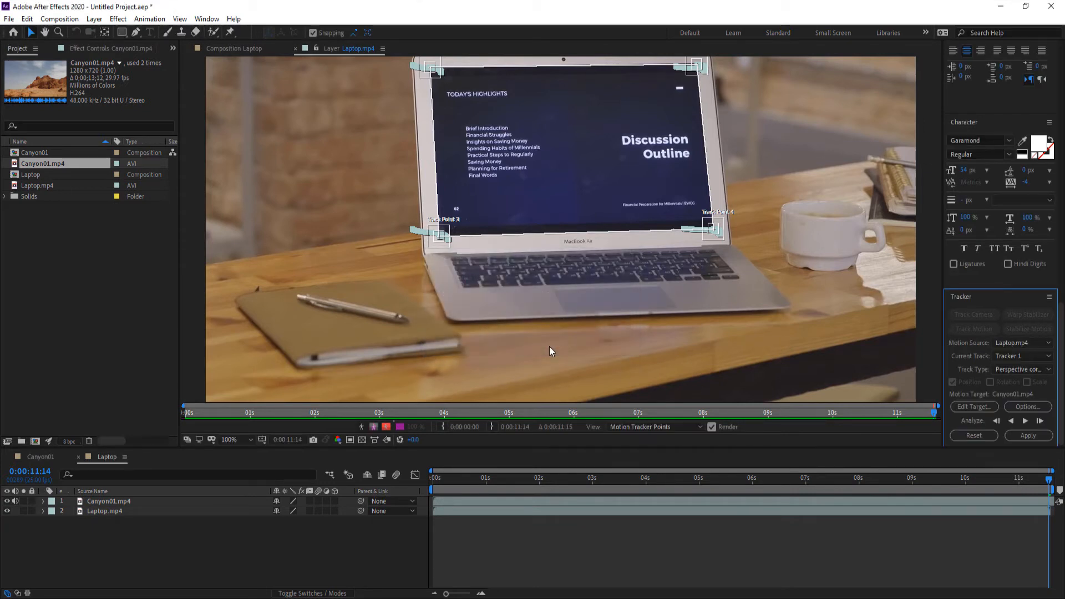
click(1028, 436)
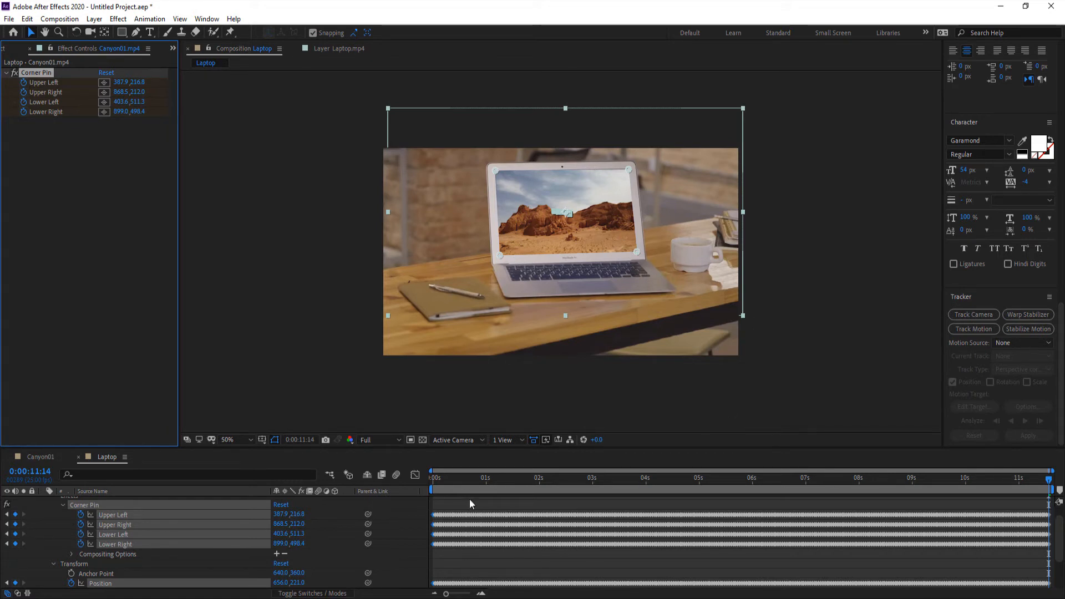
Step: Collapse the Canyon01.mp4 layer's properties and preview the composite from the first frame
key(Home)
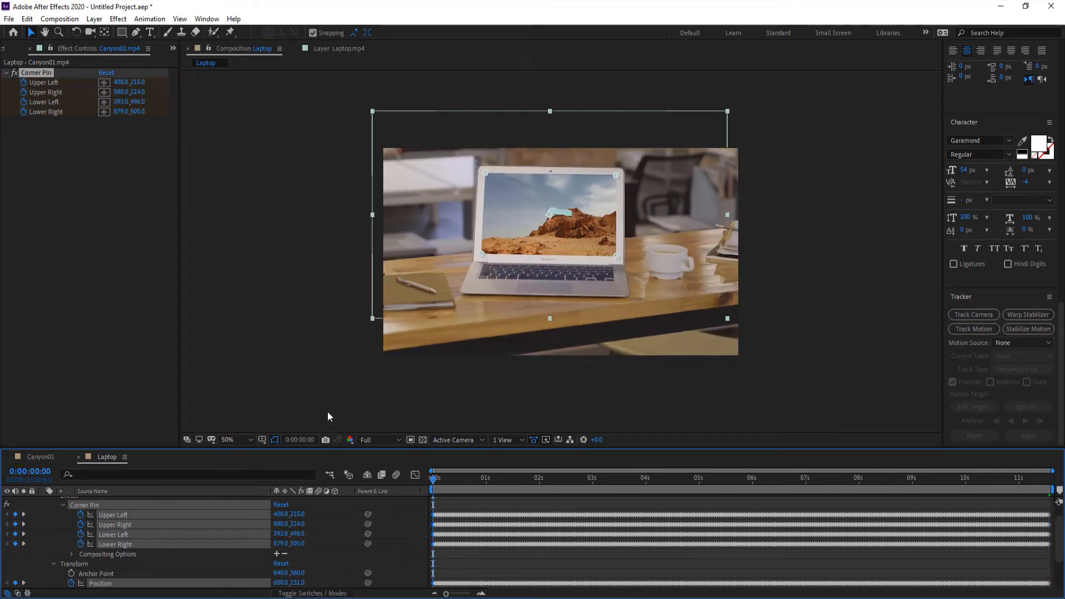
scroll(41, 516, up, 1)
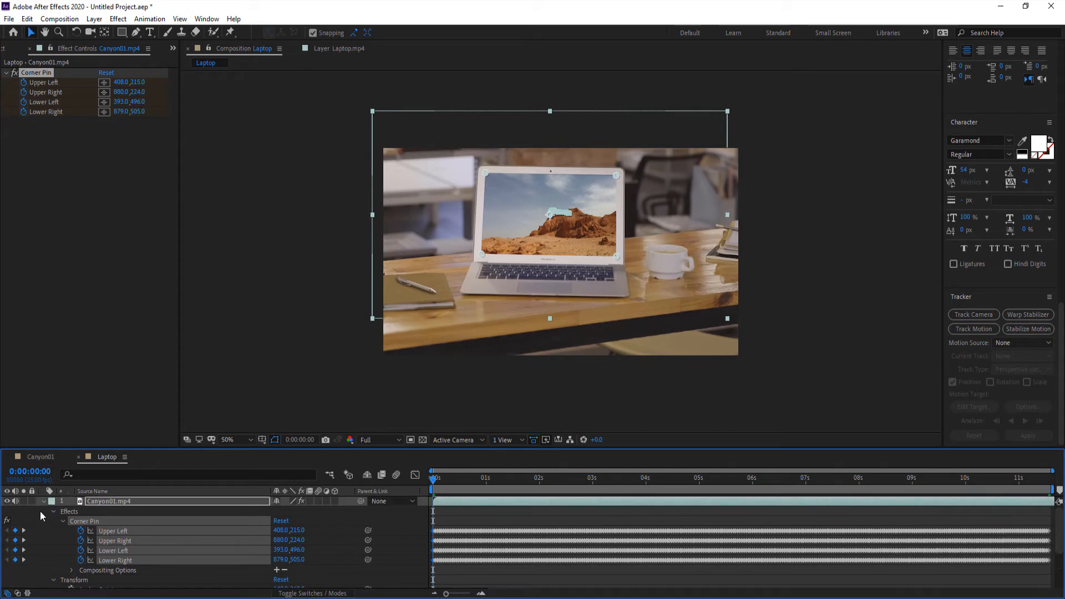
click(42, 501)
click(89, 558)
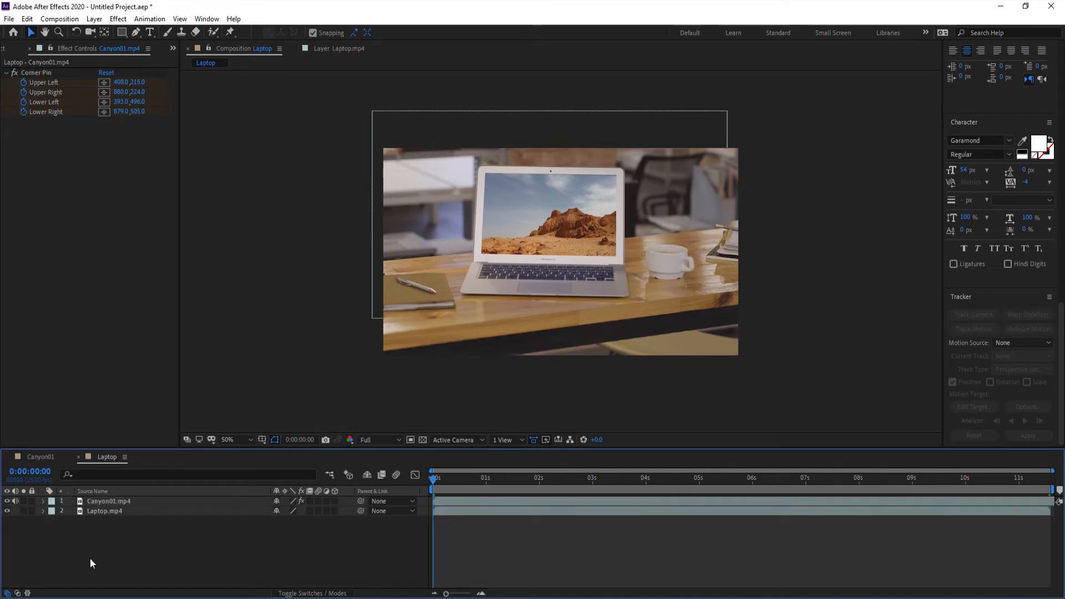
key(space)
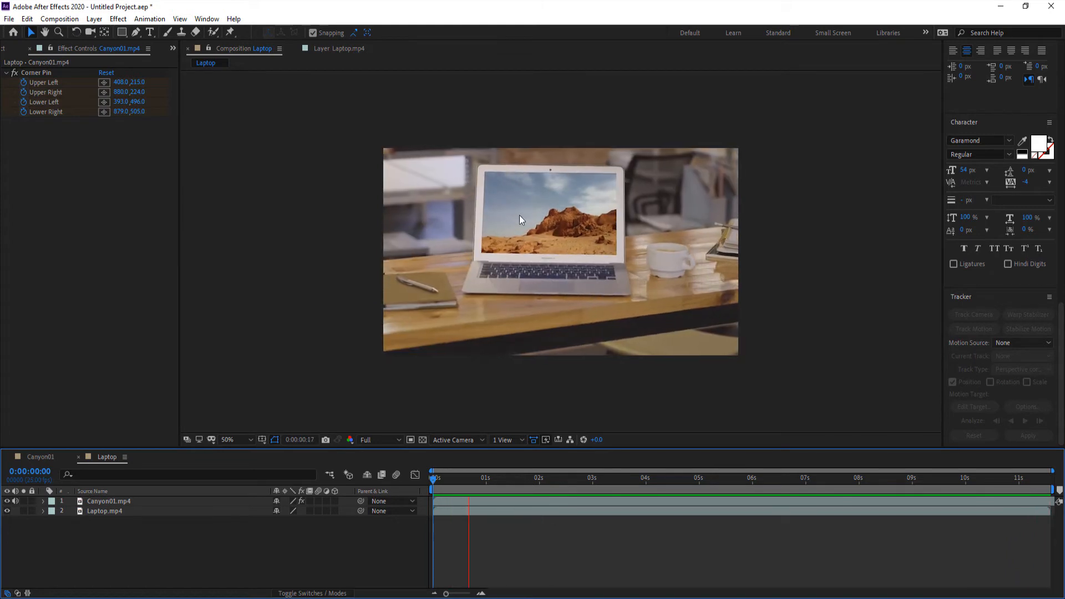
key(space)
Step: Apply the Lumetri Color effect to the Canyon01.mp4 layer and expand its Basic Correction settings
click(106, 502)
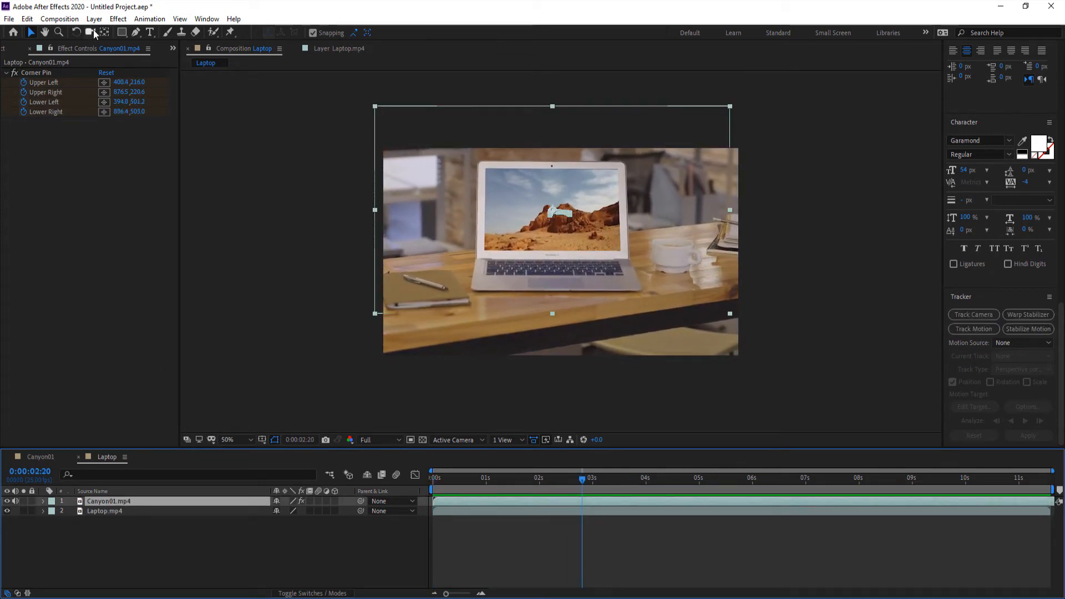
click(118, 19)
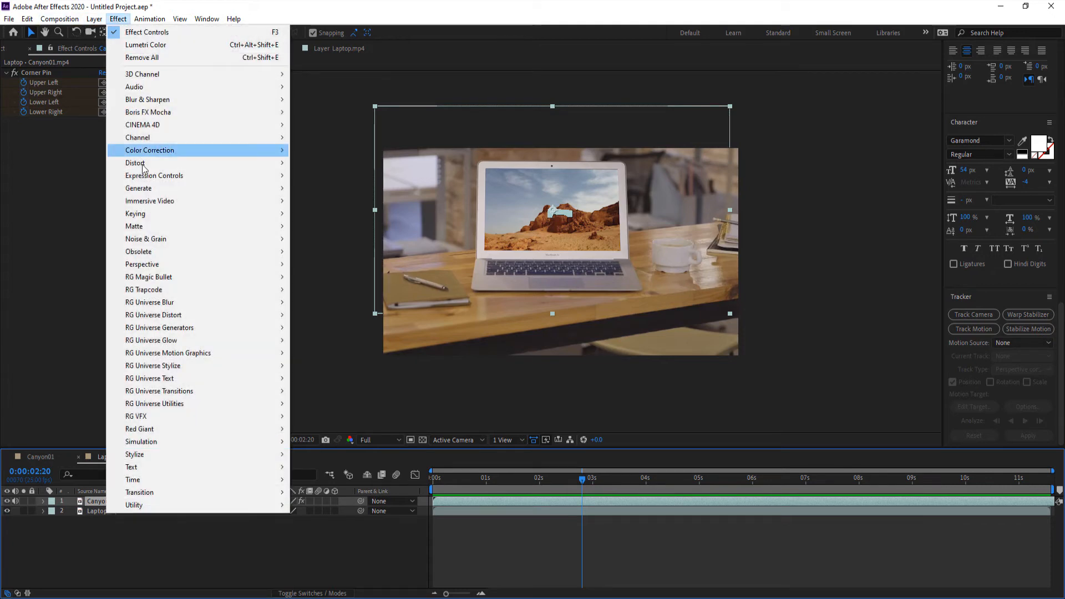
mouse_move(172, 154)
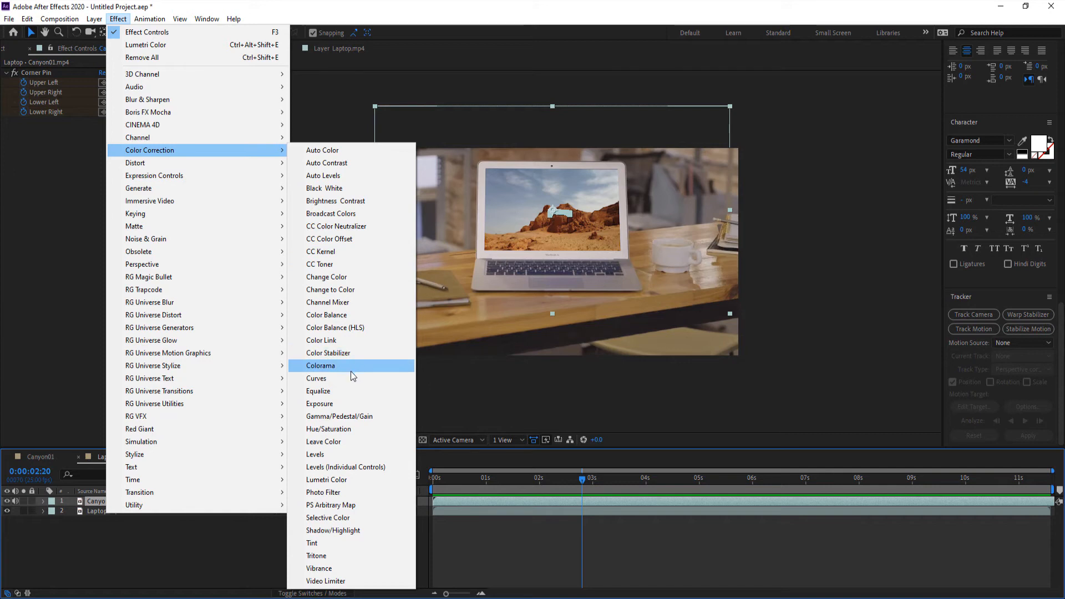
click(343, 479)
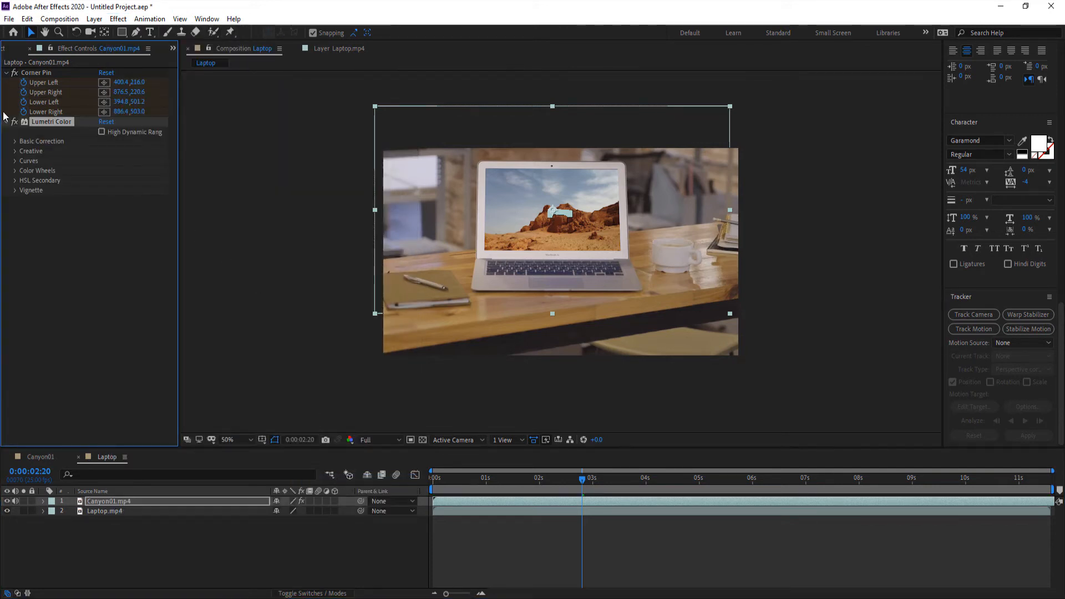
click(15, 142)
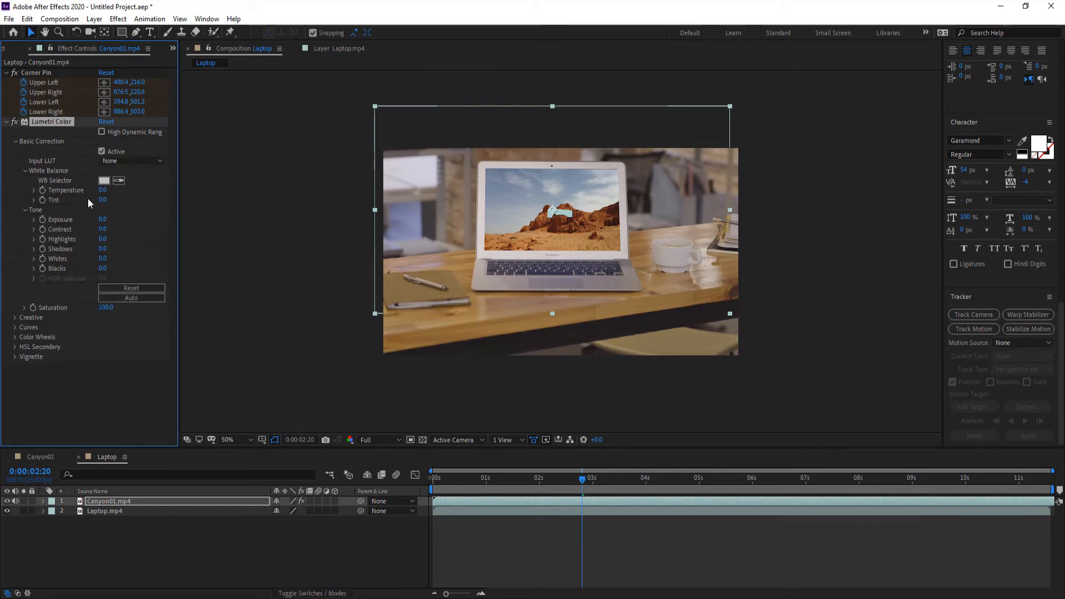
Step: Sample the white balance from the white coffee cup, and set Lumetri Exposure to -0.5 and Highlights to -23.0 on Canyon01.mp4
click(119, 182)
click(684, 255)
drag(102, 221, 104, 220)
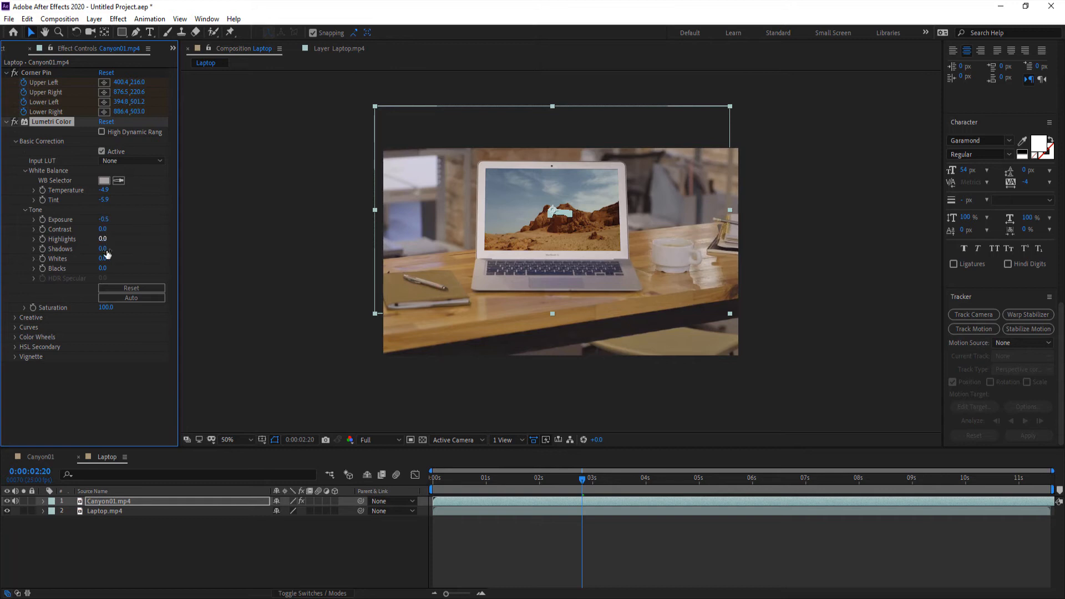
drag(103, 244, 90, 239)
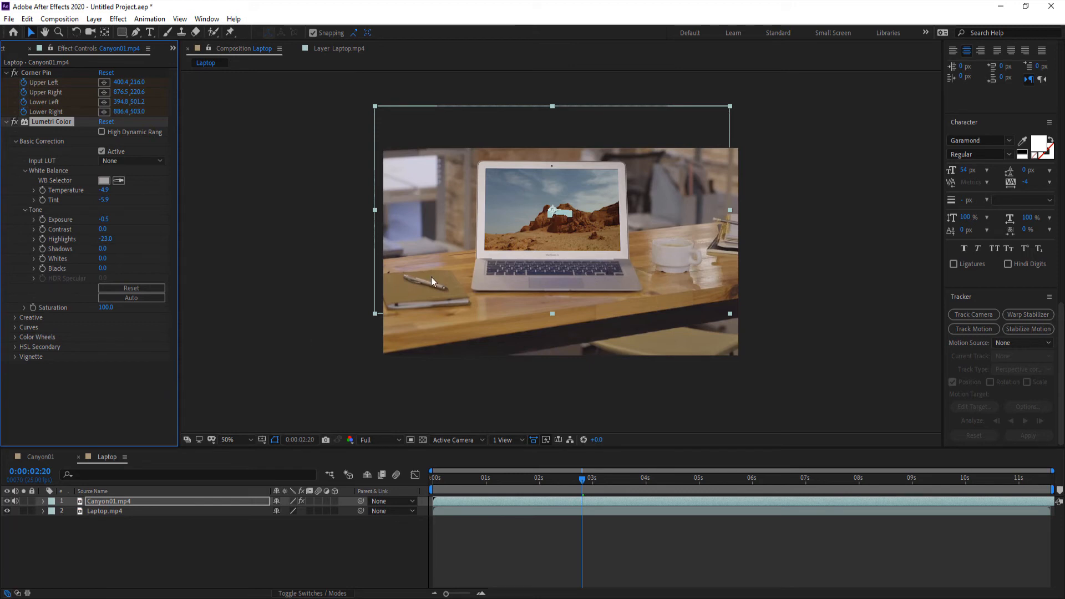
Step: Apply a Gaussian Blur to the Canyon01.mp4 layer with Blurriness 1.4 and check it around 3 seconds
click(118, 19)
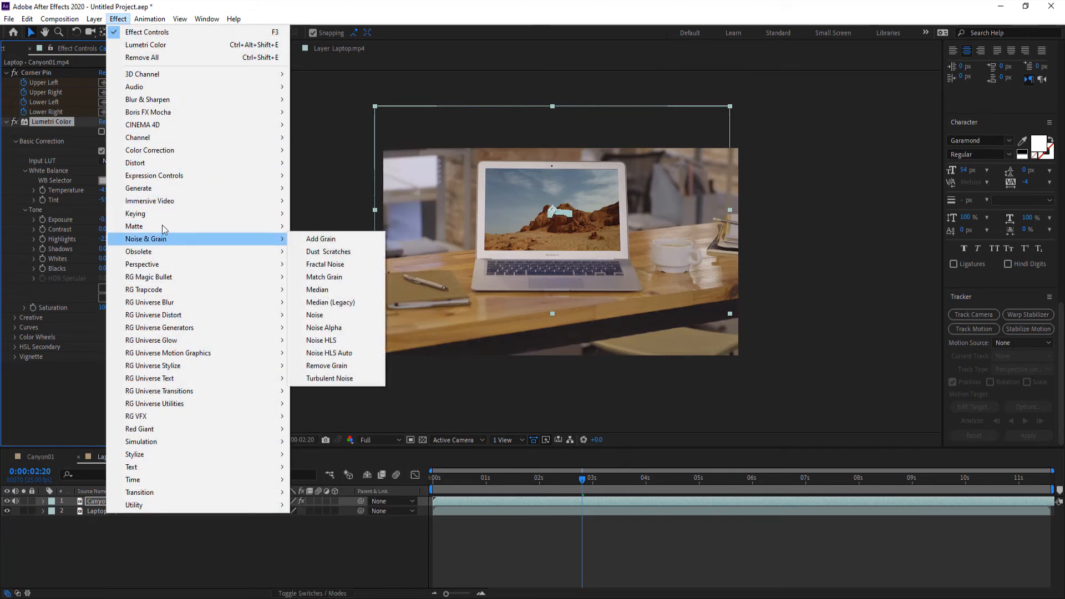
mouse_move(161, 101)
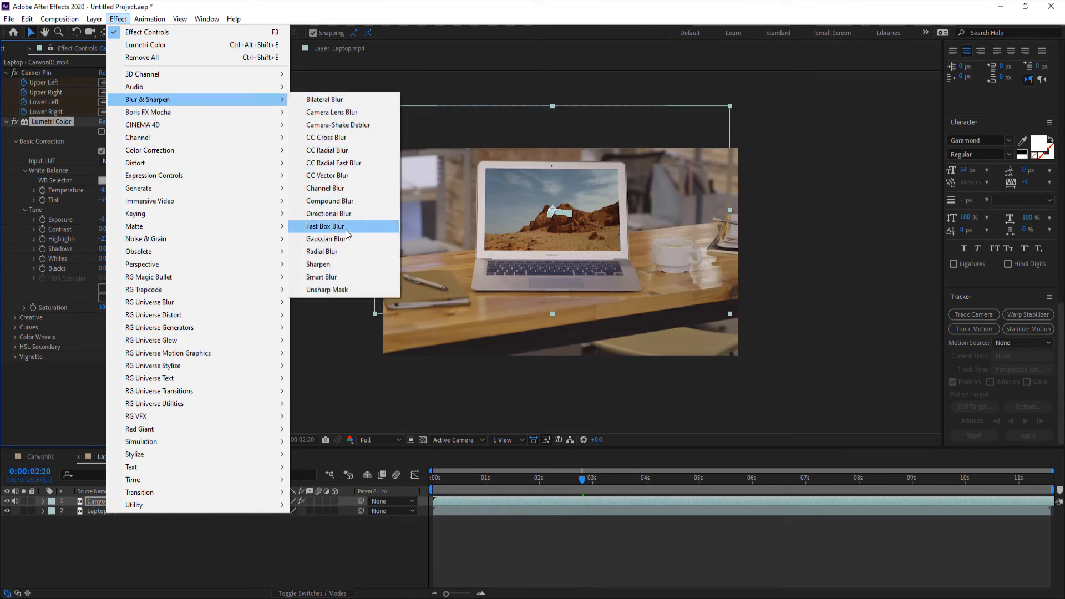
click(333, 239)
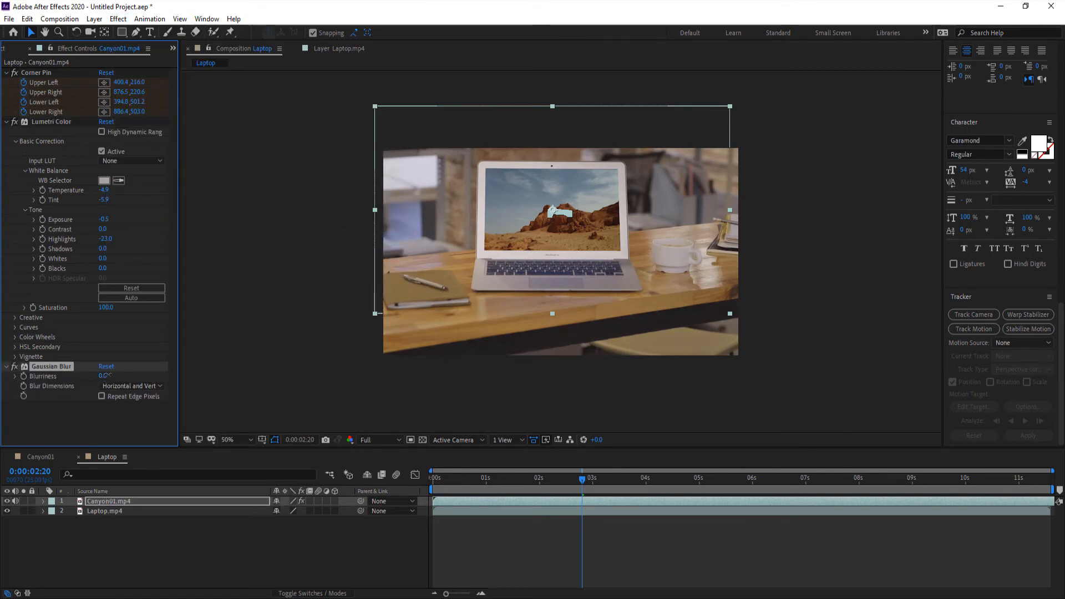
drag(107, 376, 112, 376)
drag(489, 481, 601, 491)
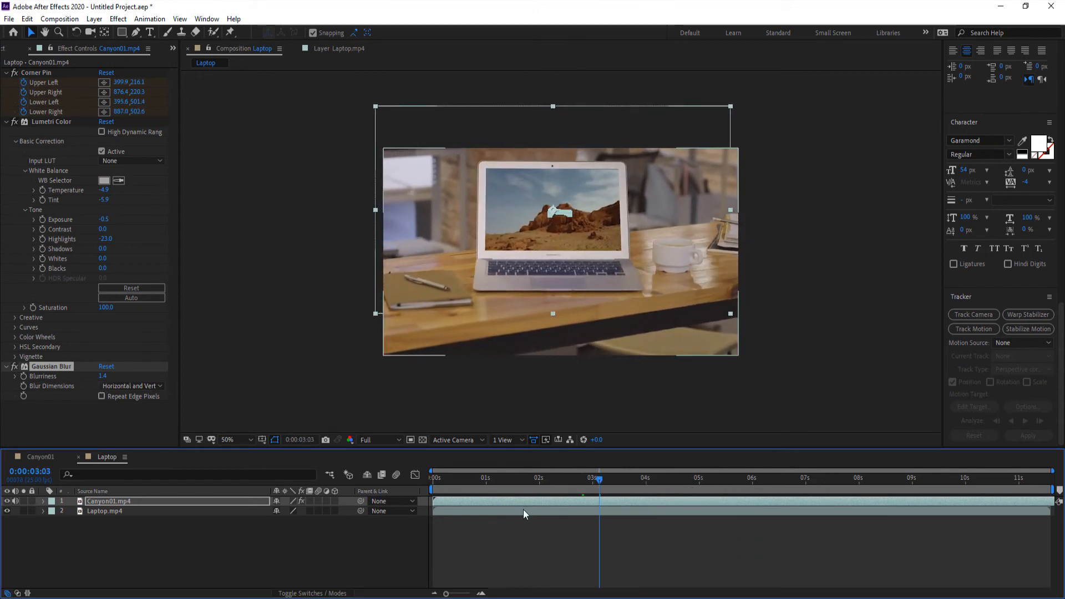
mouse_move(584, 484)
mouse_down()
mouse_move(416, 477)
mouse_move(599, 483)
mouse_up()
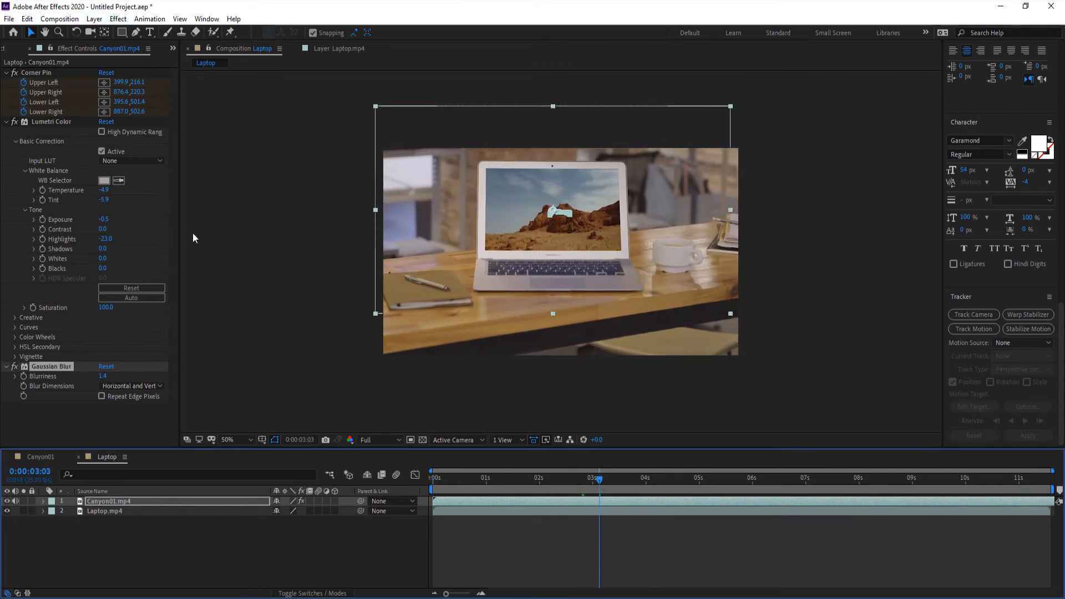
Step: Add a Bevel and Emboss layer style to the Canyon01.mp4 layer
click(115, 501)
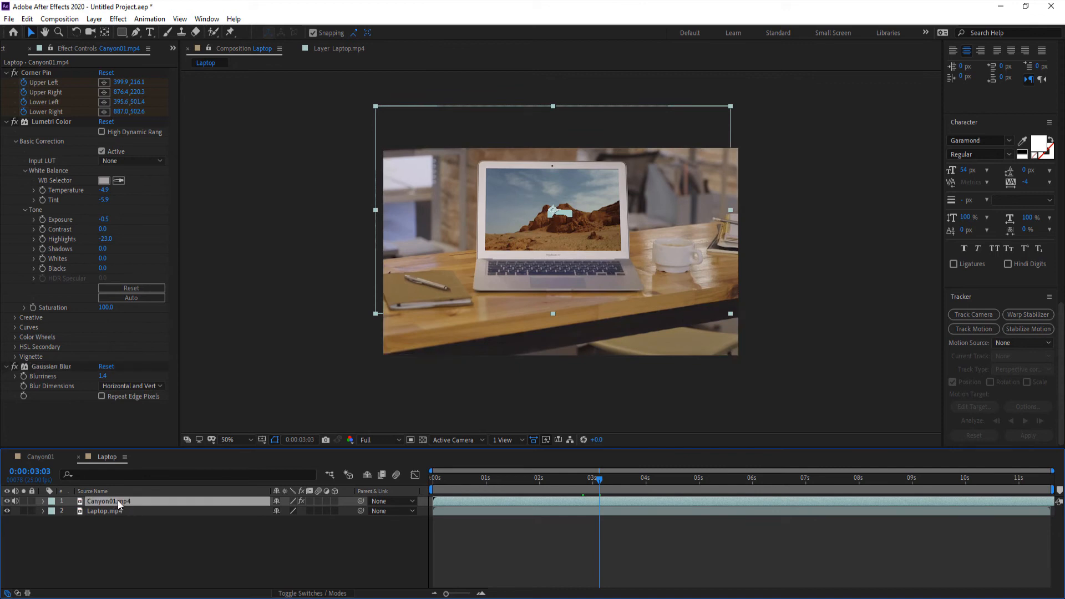
click(93, 19)
mouse_move(140, 311)
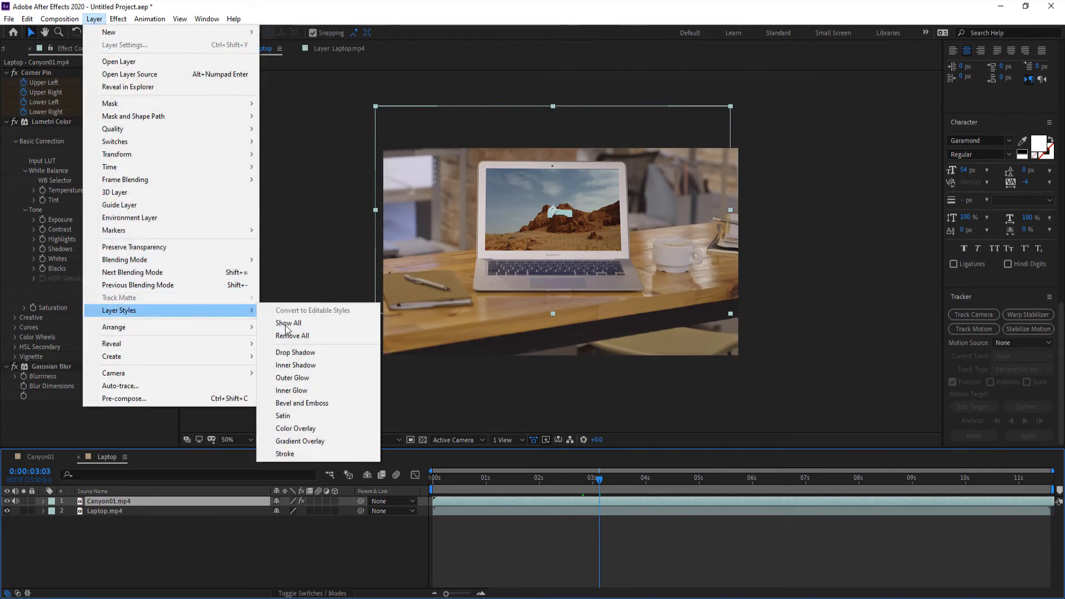
click(316, 406)
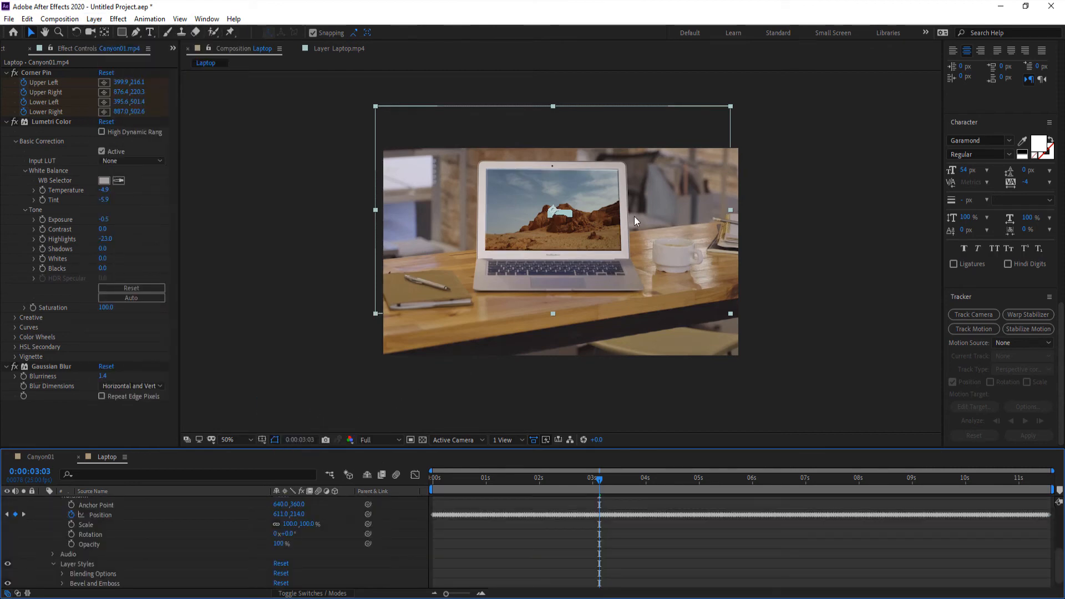
scroll(522, 228, up, 1)
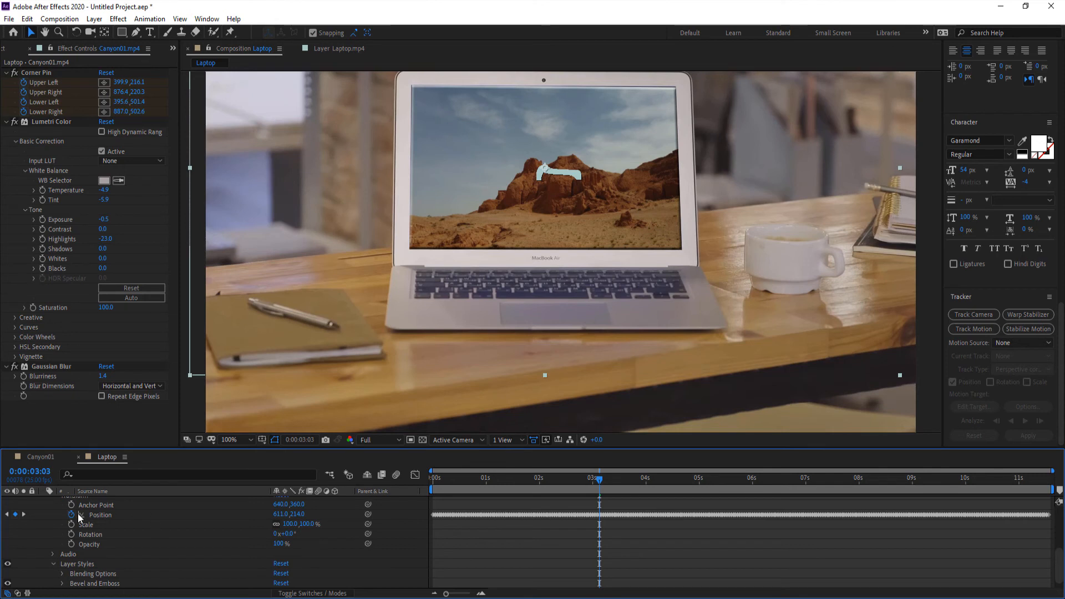
Step: Set the Bevel and Emboss Angle to 0° and its Depth to 40%
scroll(117, 529, down, 1)
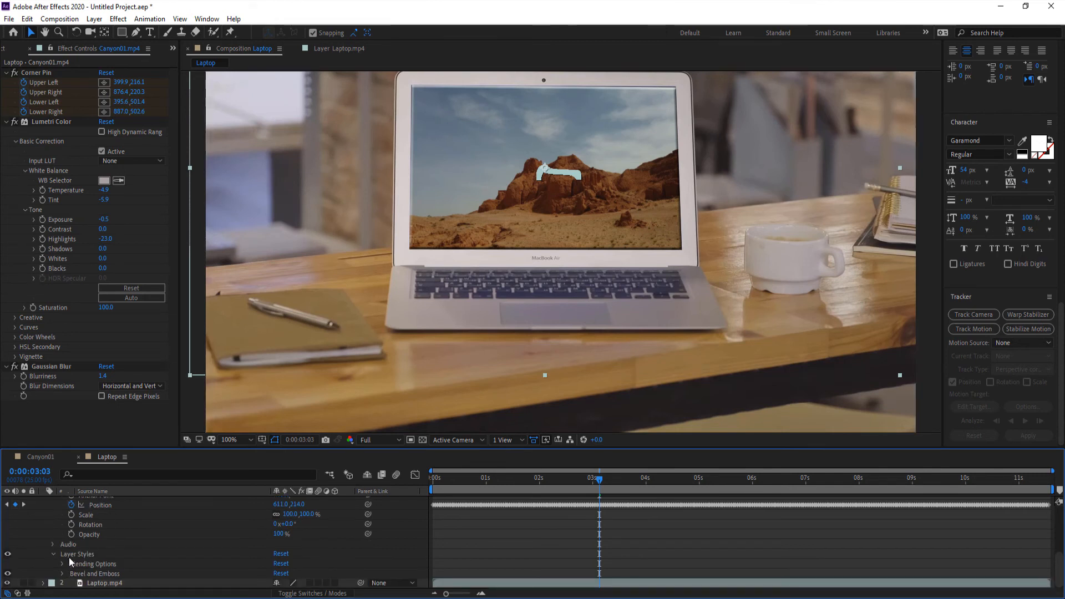
click(62, 574)
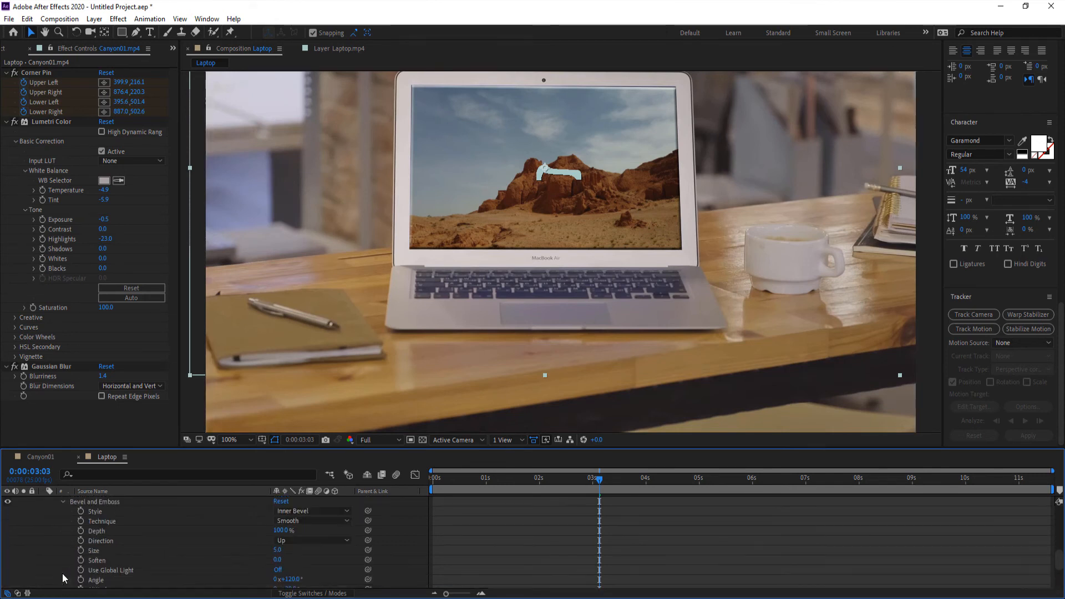
click(291, 580)
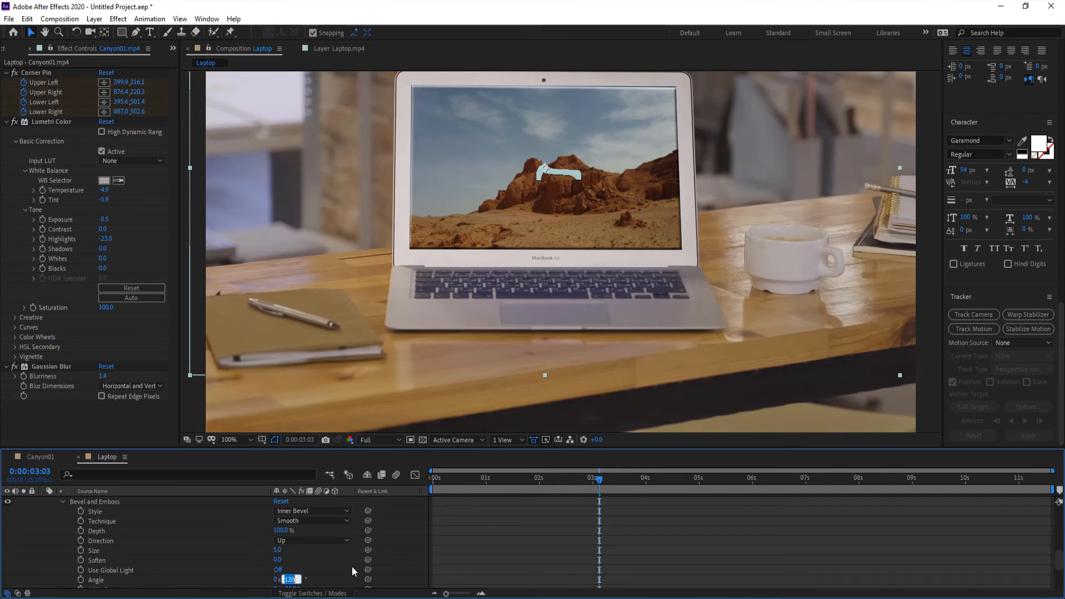
text(0)
key(Return)
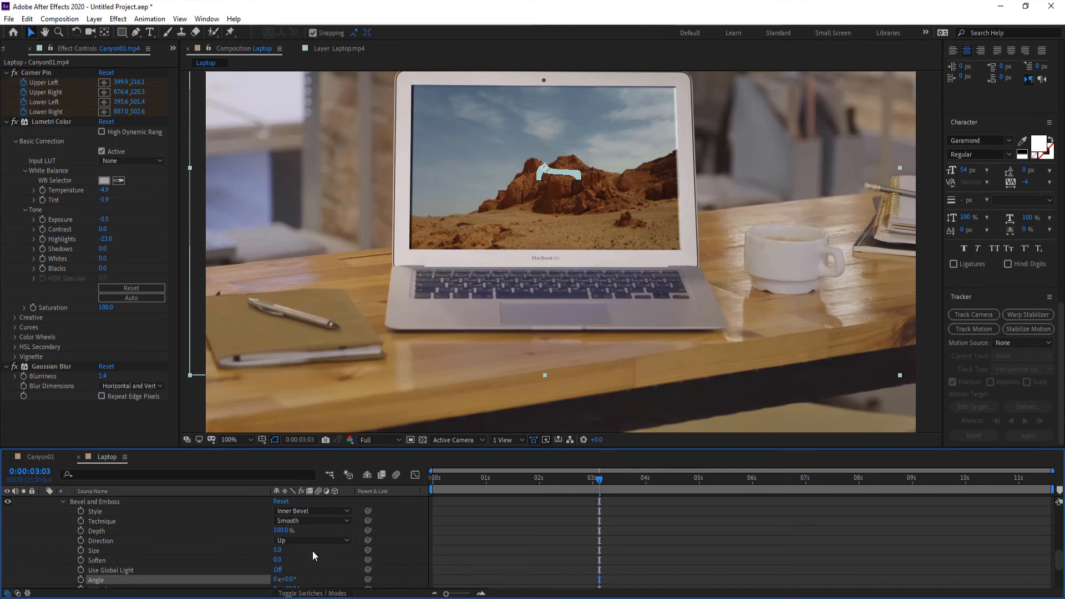
drag(280, 531, 255, 534)
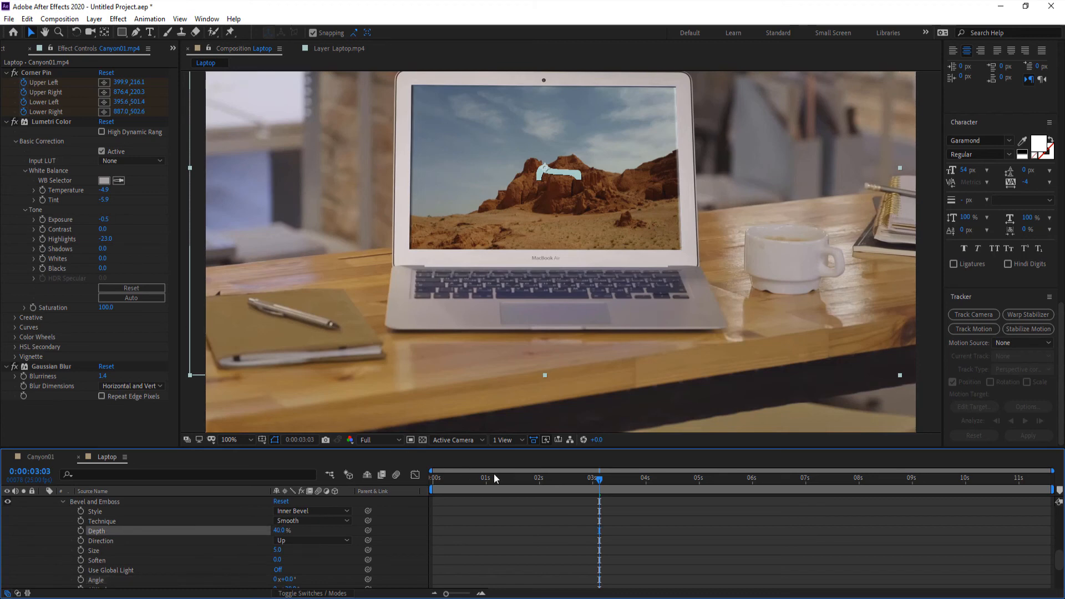
Step: Preview the composite from the first frame to check the bevel on the laptop screen, stopping at about 4 seconds
drag(494, 476, 408, 473)
scroll(834, 253, down, 3)
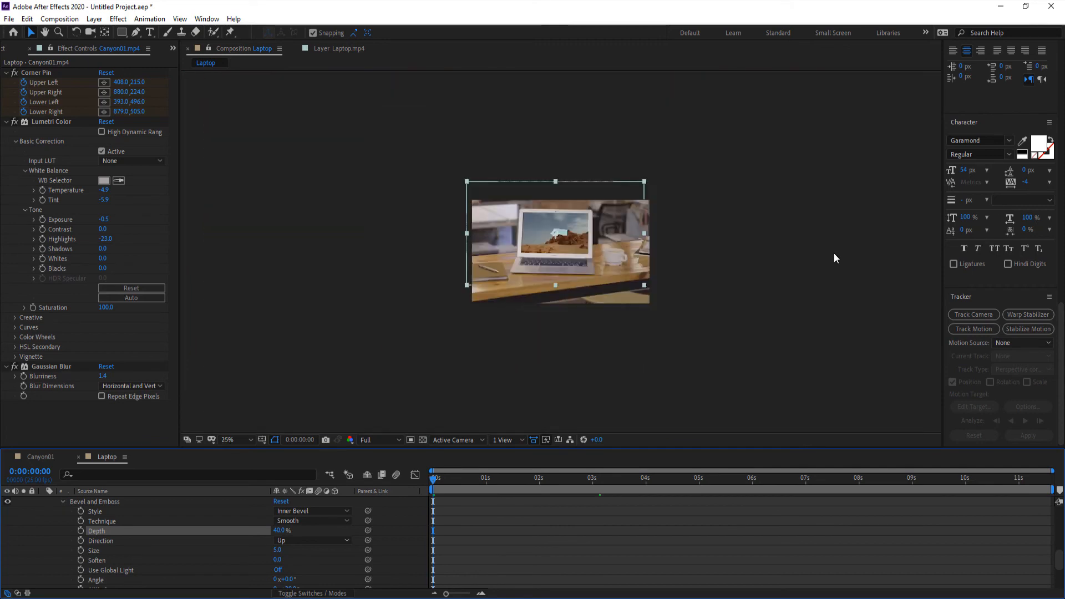
scroll(834, 253, up, 3)
key(space)
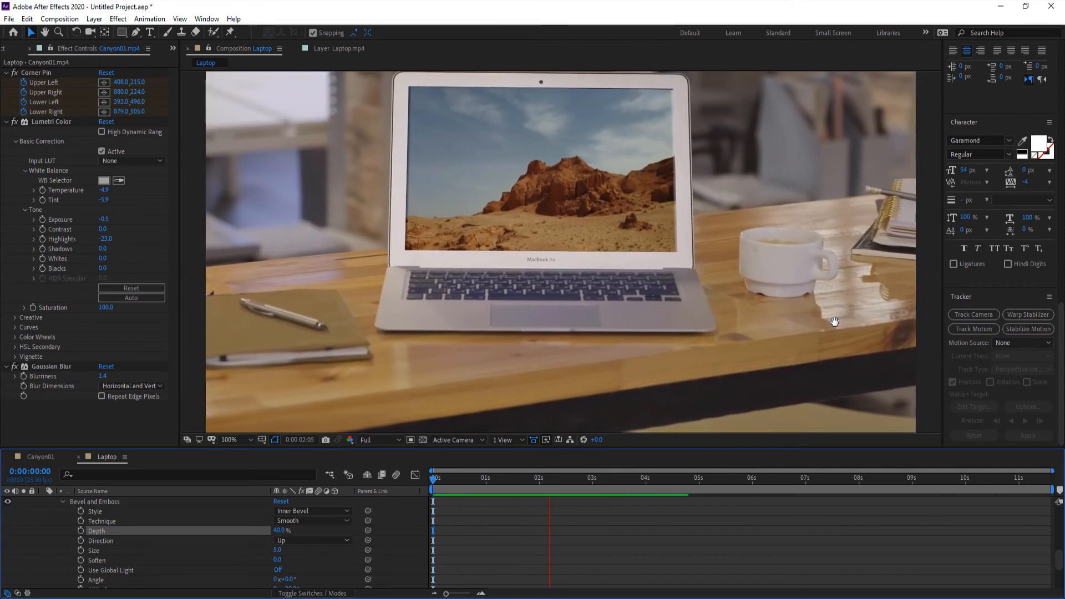
scroll(223, 534, down, 3)
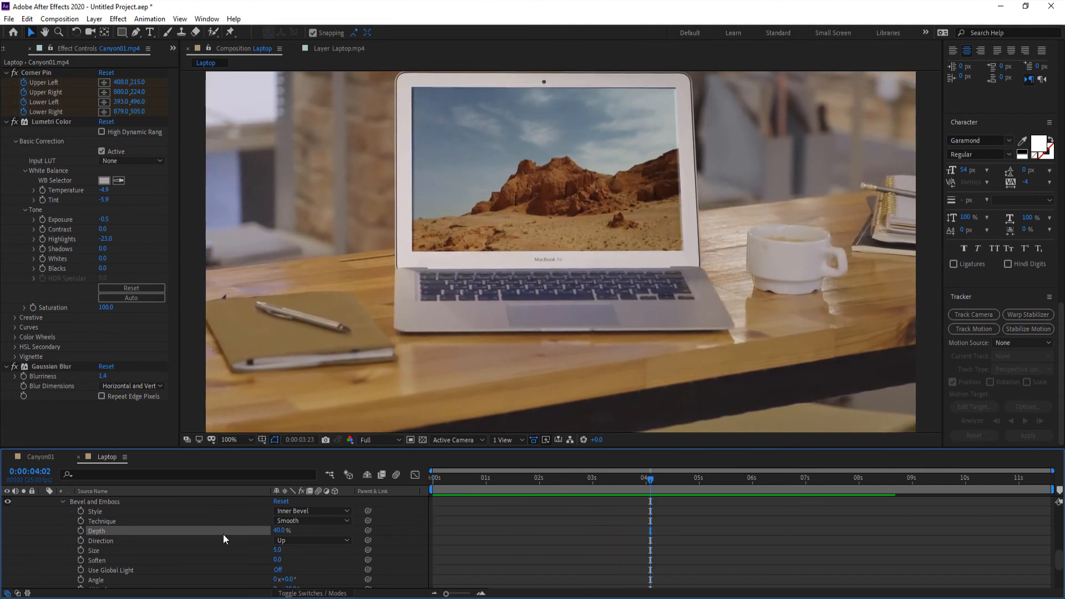
key(space)
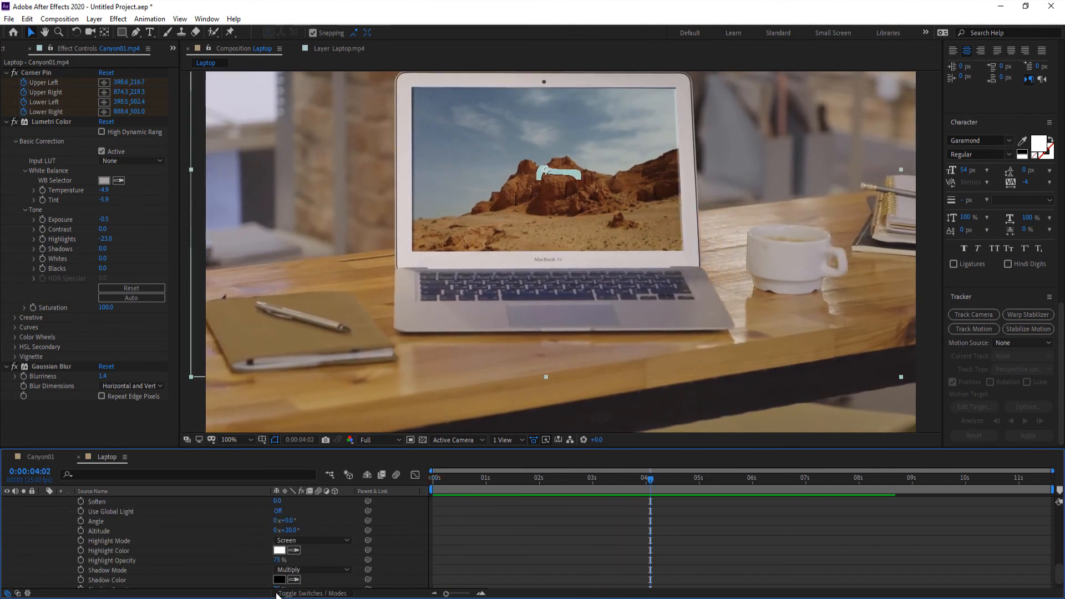
Step: Lower the bevel's Highlight Opacity to 31% and its Shadow Opacity to 60%
drag(277, 564, 248, 559)
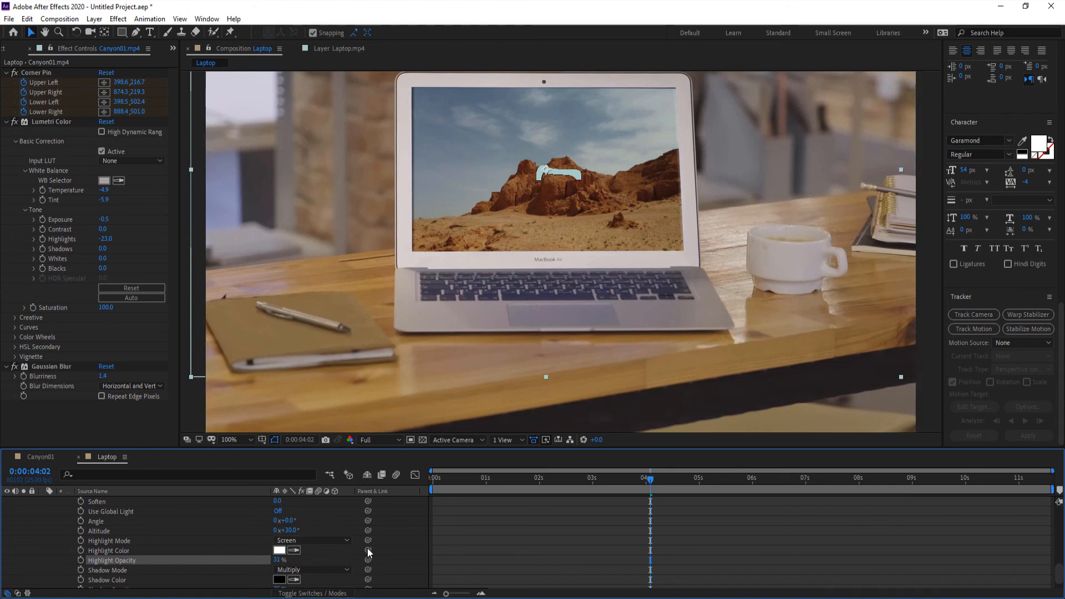
scroll(396, 548, down, 1)
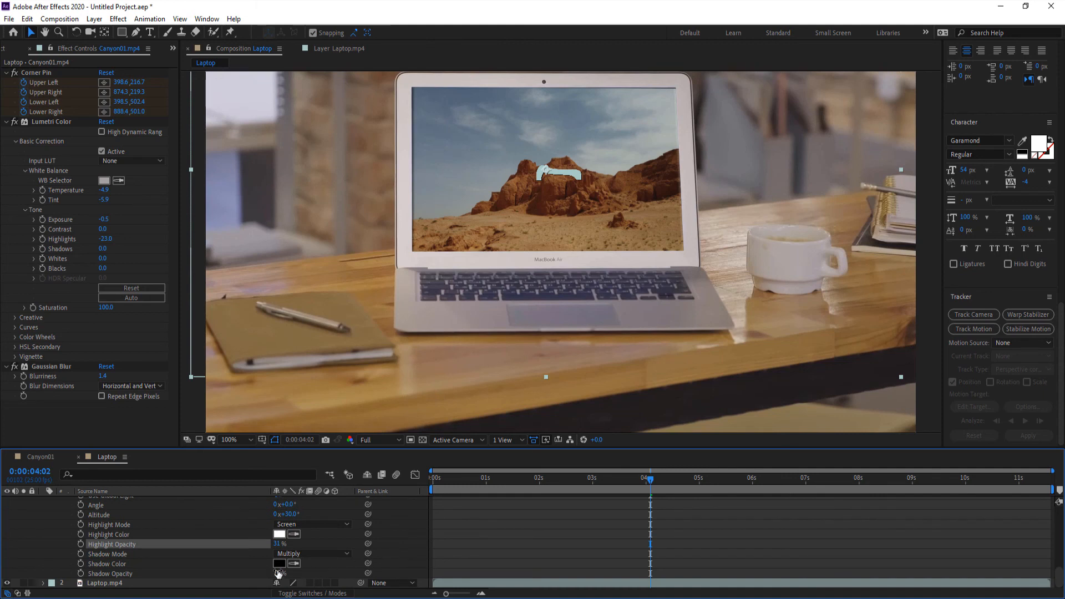
drag(276, 573, 270, 575)
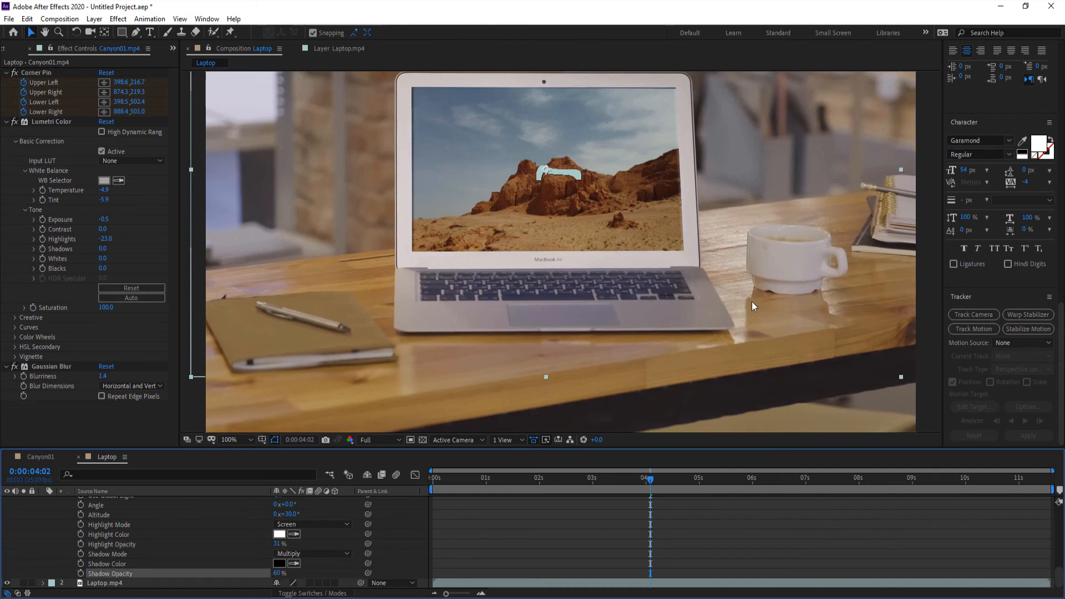
Step: Return to the first frame and play back the finished screen replacement with the whole frame in view
drag(521, 478, 302, 471)
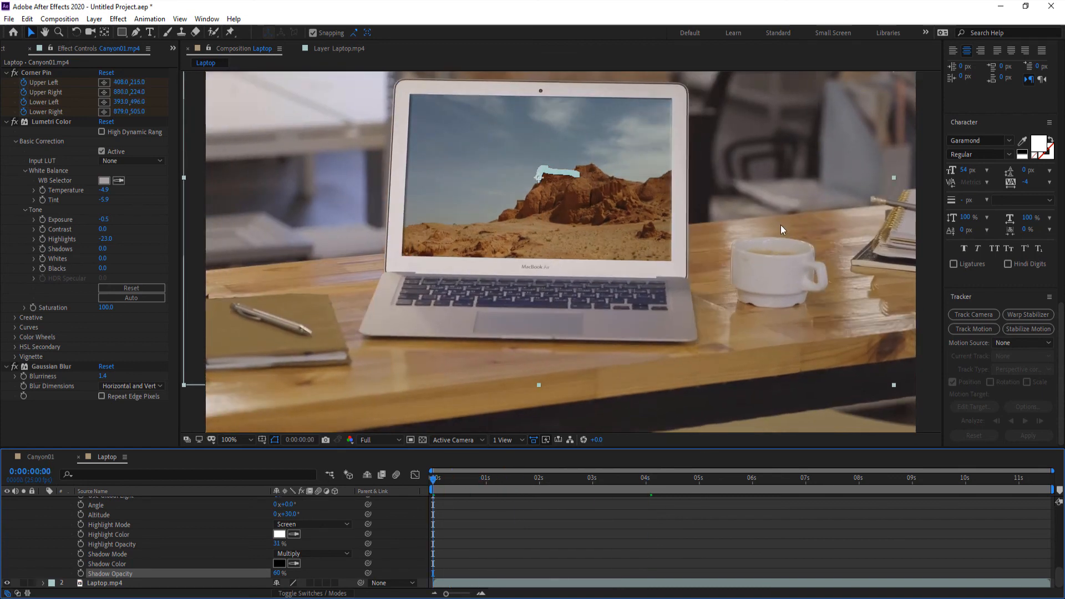
key(comma)
key(space)
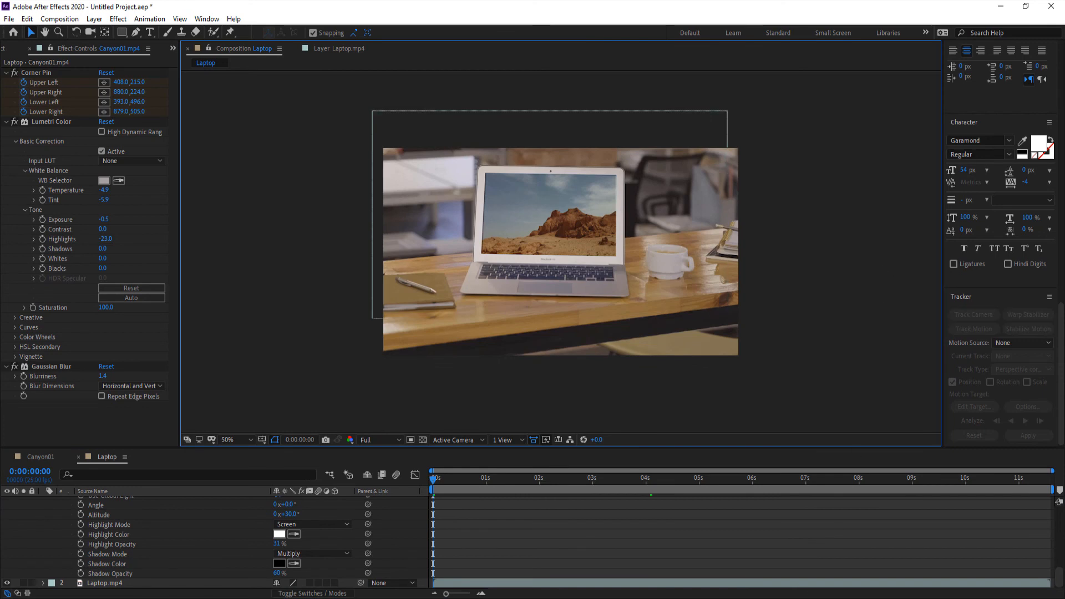